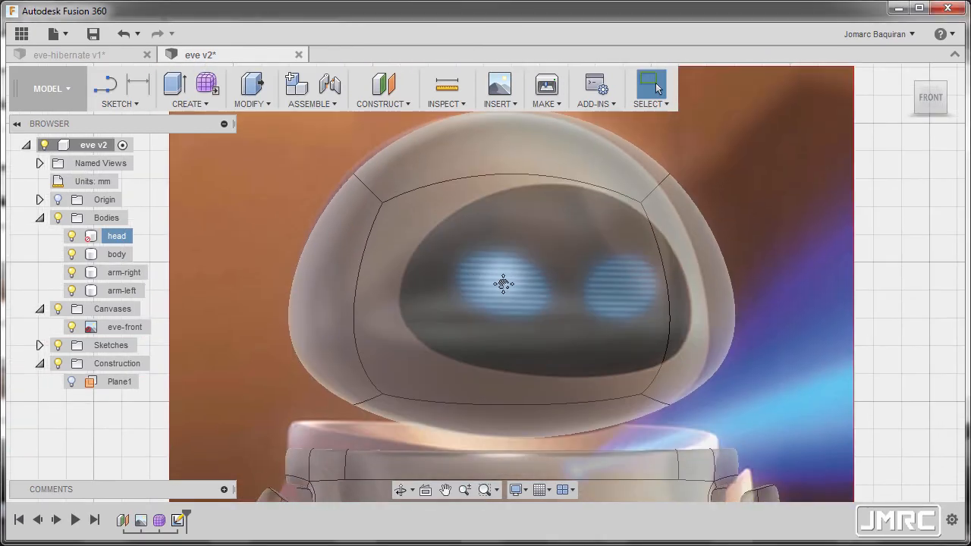
Start a sketch on the front plane and draw a downward-bowing three-point arc about 61 mm across the head's lower face.
left_click(125, 105)
mouse_move(131, 192)
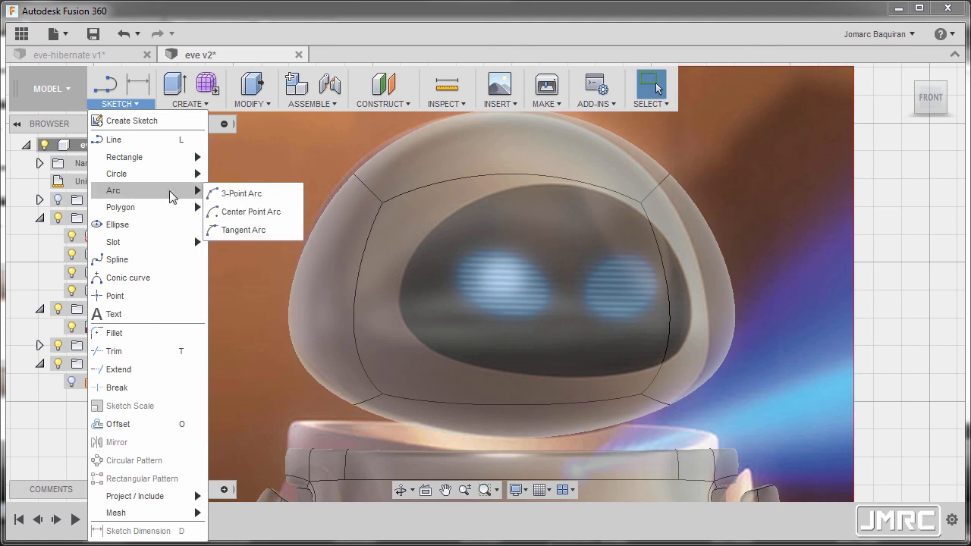
left_click(270, 199)
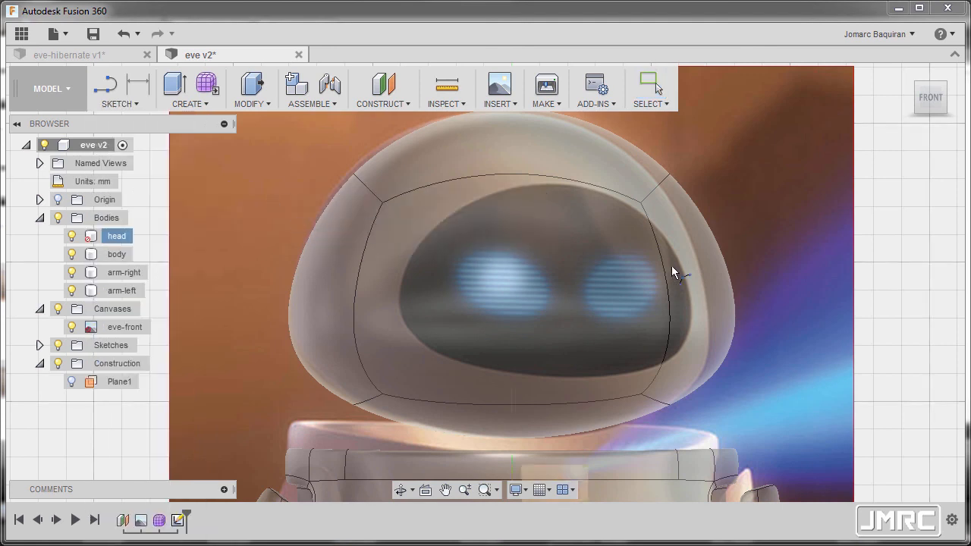
left_click(698, 287)
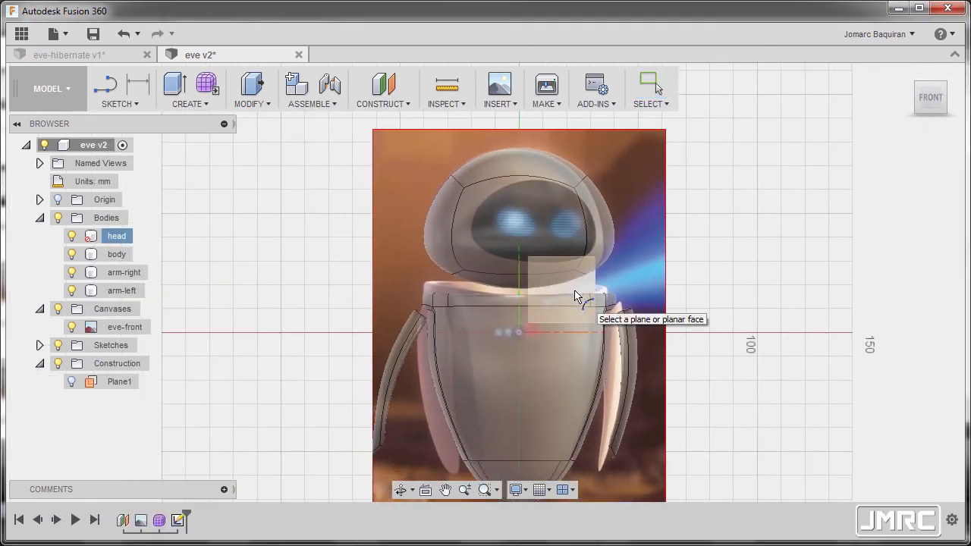
left_click(577, 296)
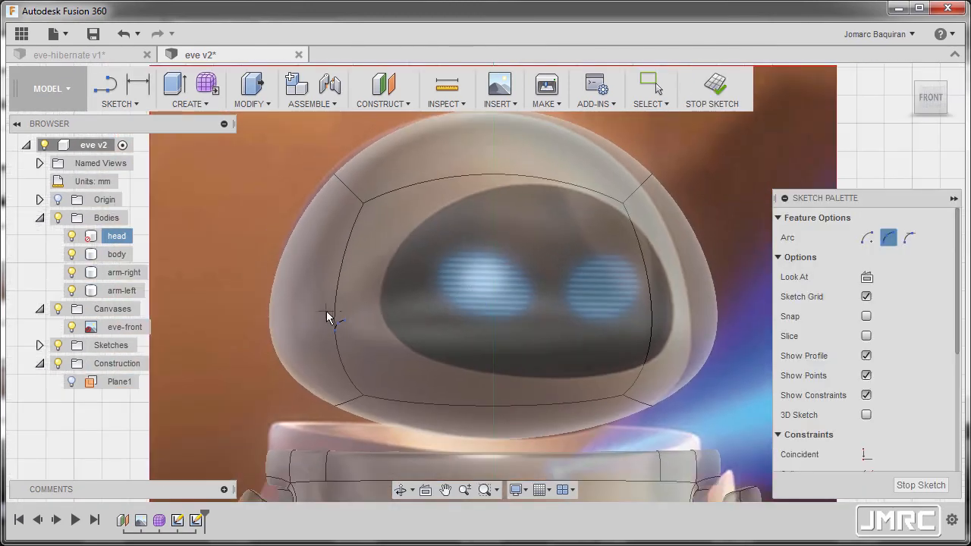
left_click(322, 324)
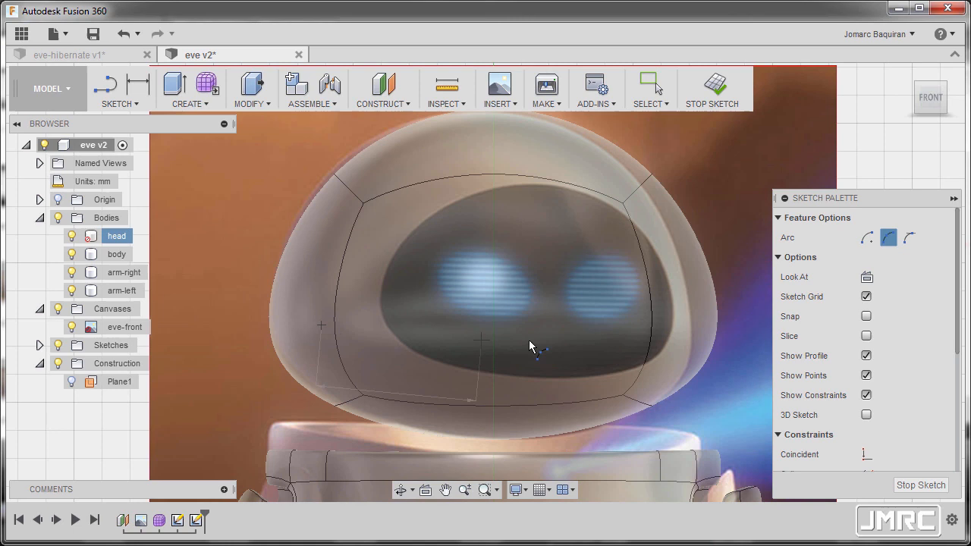
left_click(667, 320)
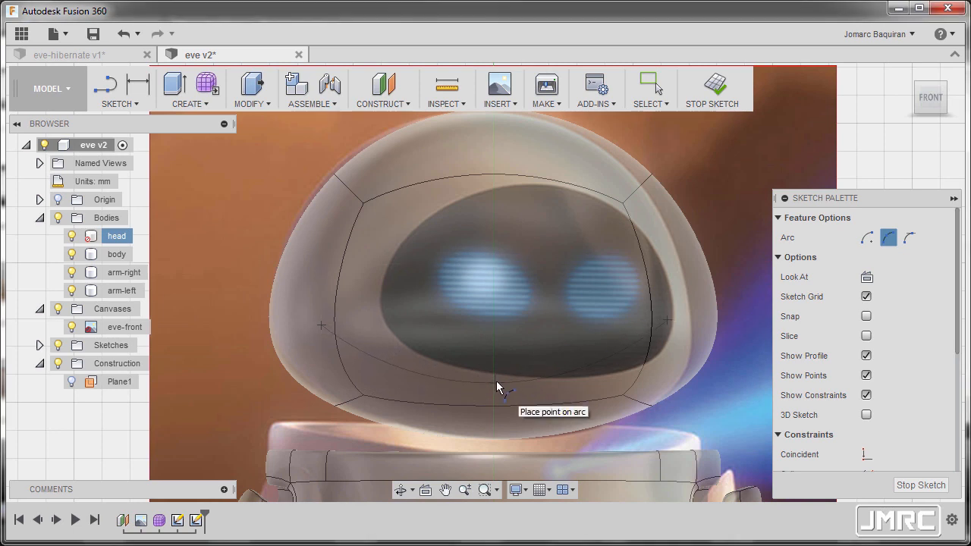
left_click(496, 382)
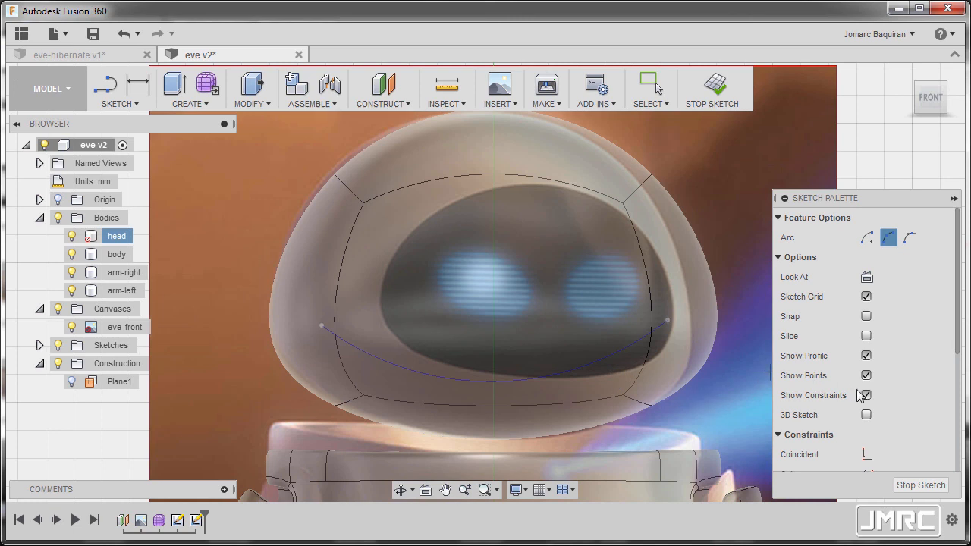
Align the lower arc's two endpoints horizontally with a Horizontal/Vertical constraint.
scroll(869, 393, "down", 5)
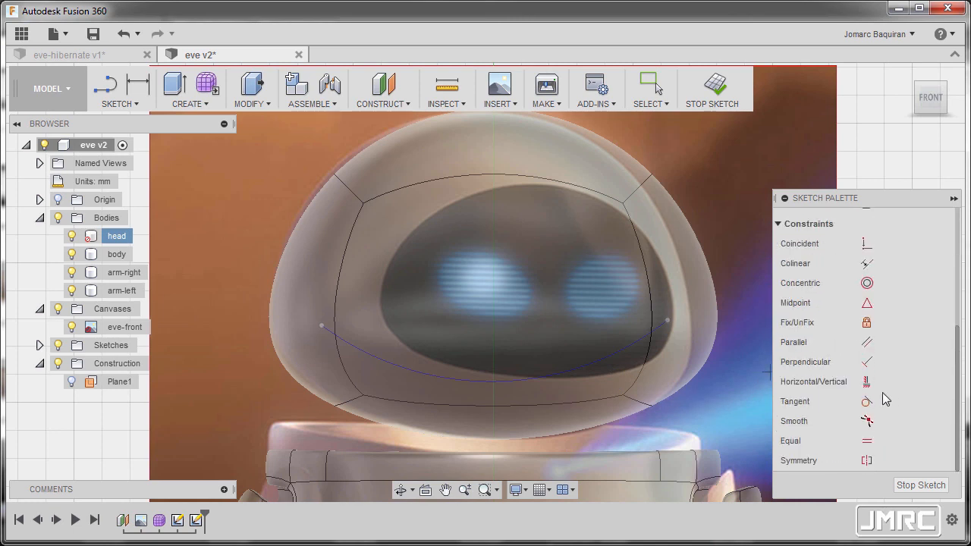
left_click(867, 387)
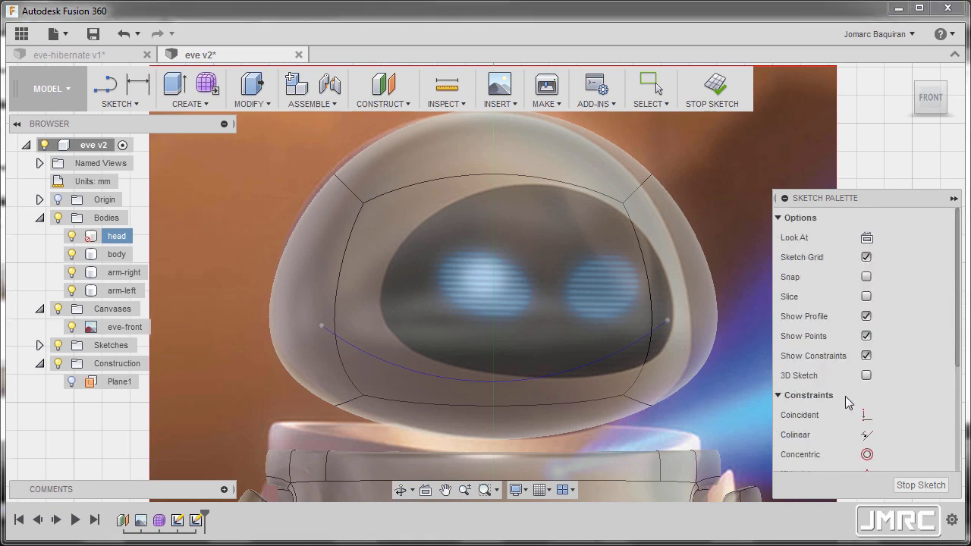
left_click(321, 328)
left_click(665, 326)
Align the lower arc's center point vertically with the sketch origin.
scroll(520, 319, "down", 5)
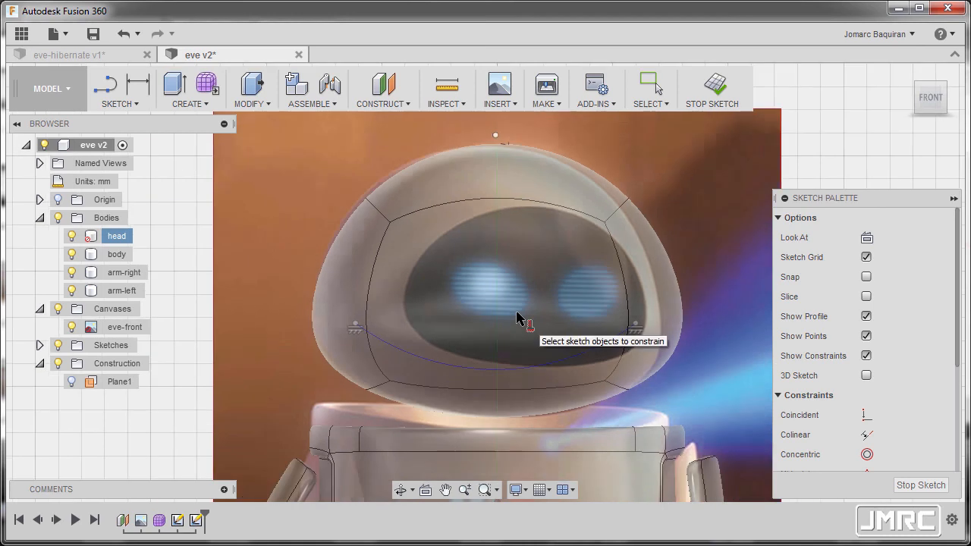
left_click(508, 141)
middle_click_drag(500, 427, 506, 381)
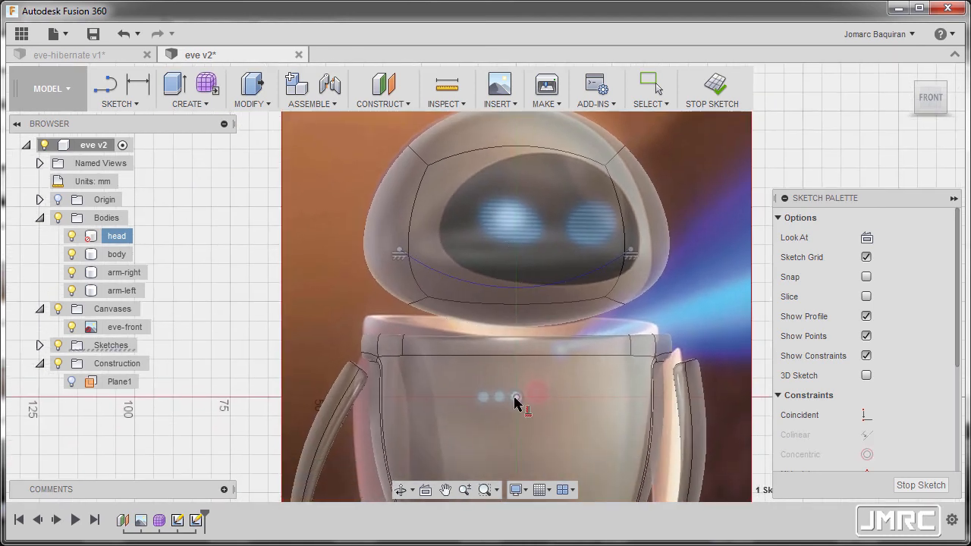
left_click(516, 396)
scroll(516, 398, "down", 3)
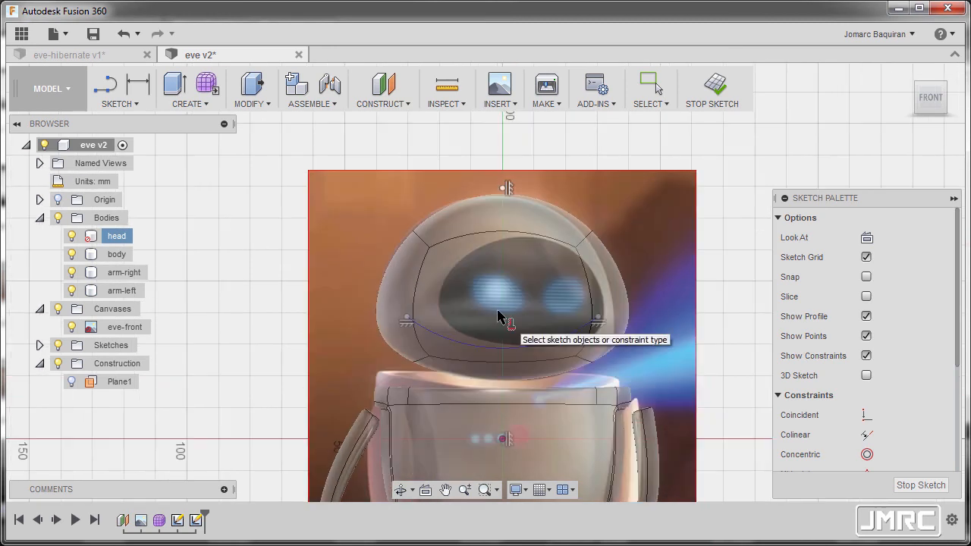
scroll(499, 319, "up", 5)
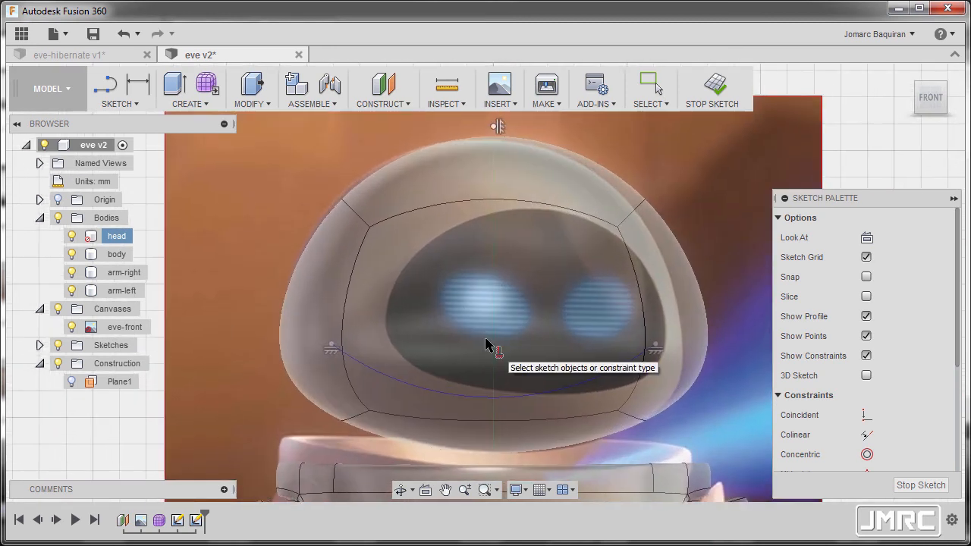
Draw an upward-bowing three-point arc over the face, peaking at the head's upper edge line, with its ends above the lower arc's ends.
key("s")
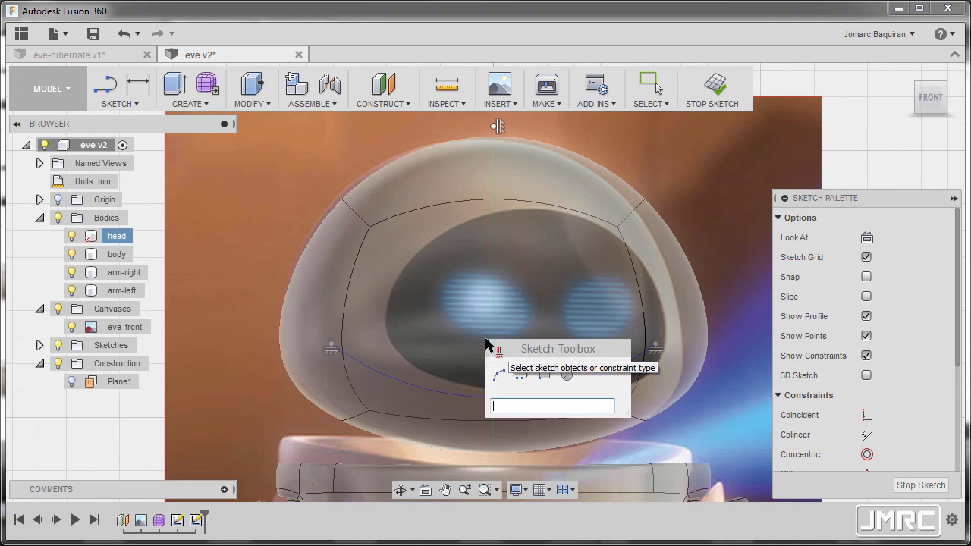
left_click(499, 376)
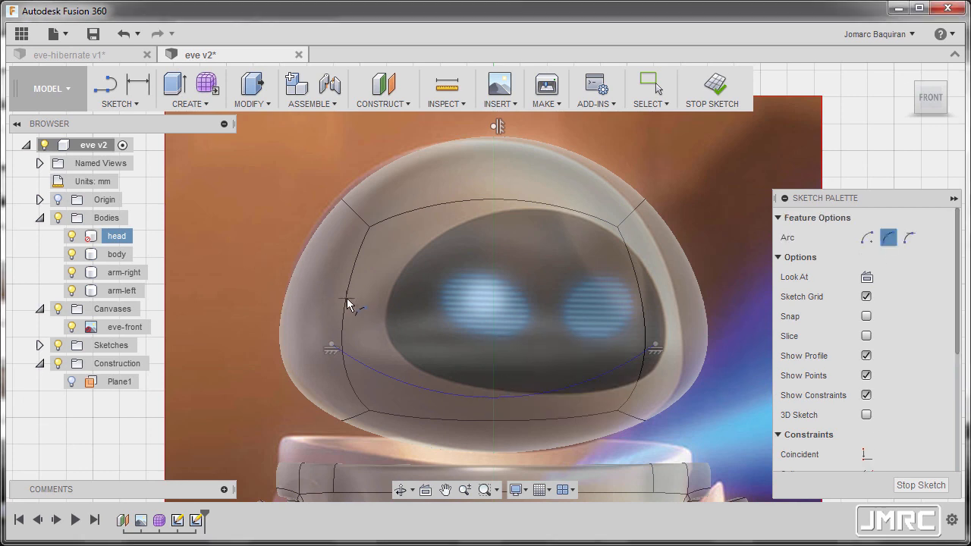
left_click(347, 298)
left_click(643, 297)
left_click(496, 198)
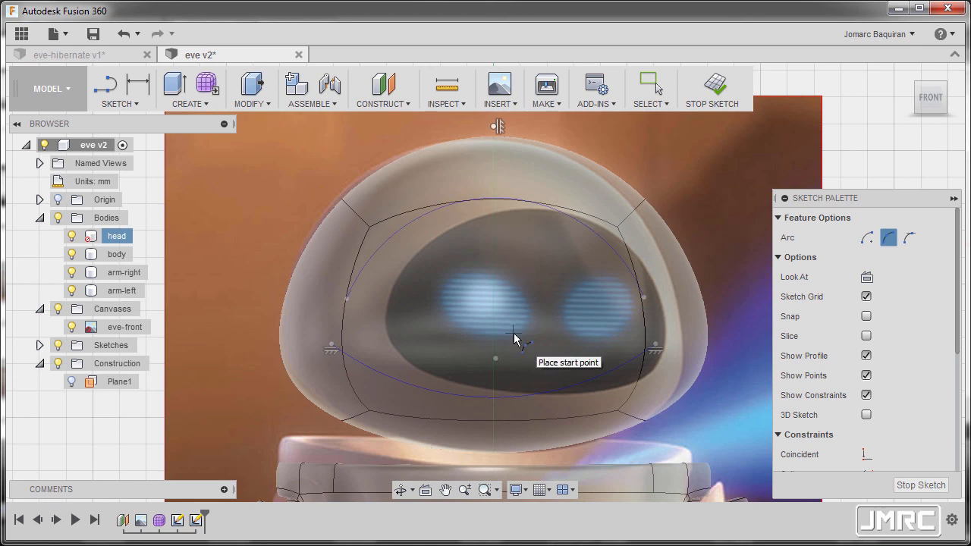
key("Escape")
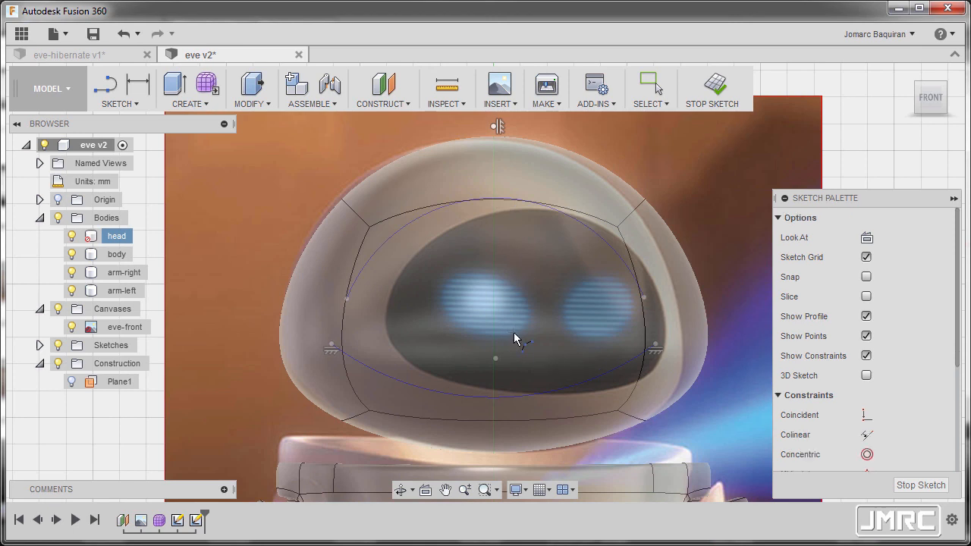
Align the upper arc's two endpoints horizontally with a Horizontal/Vertical constraint.
scroll(895, 410, "down", 3)
left_click(867, 417)
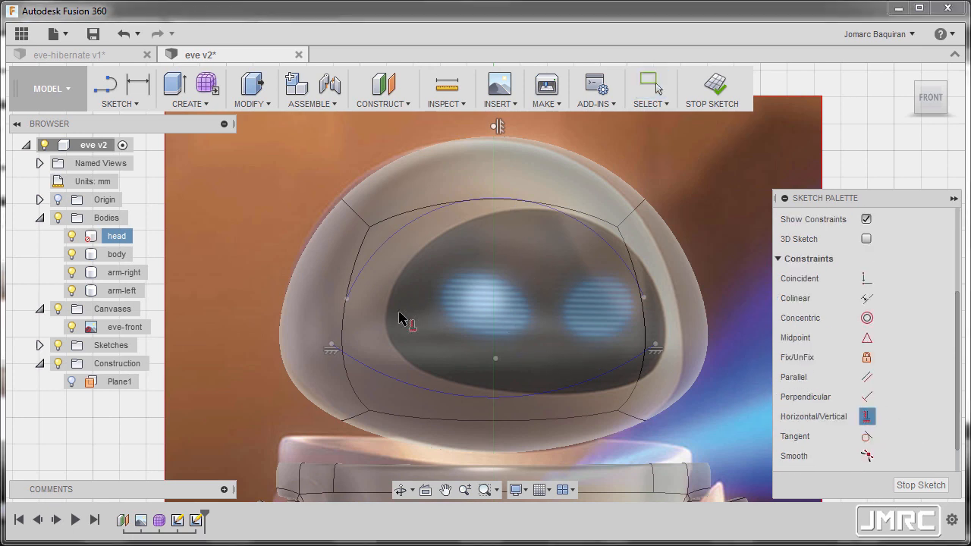
left_click(346, 299)
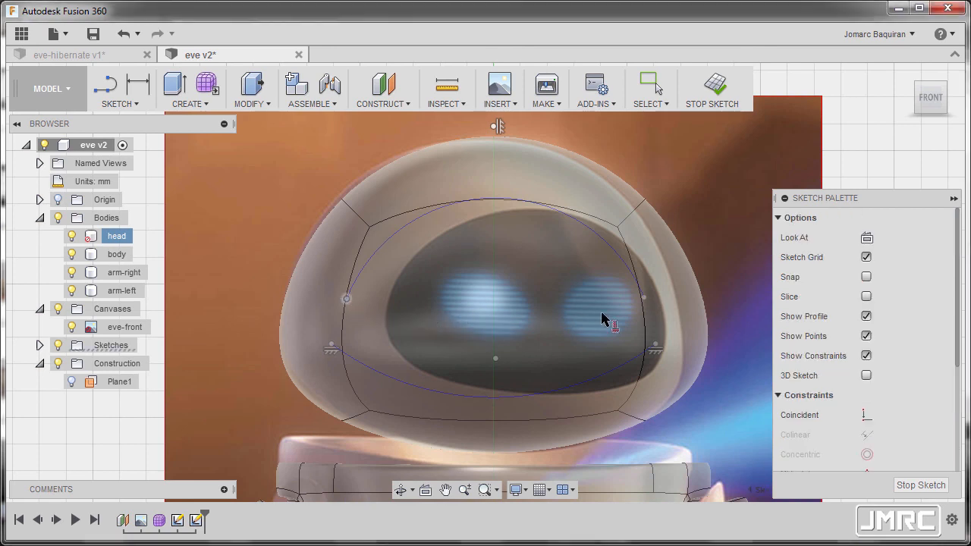
left_click(644, 298)
Align the upper arc's center point vertically with the sketch origin.
scroll(476, 298, "down", 3)
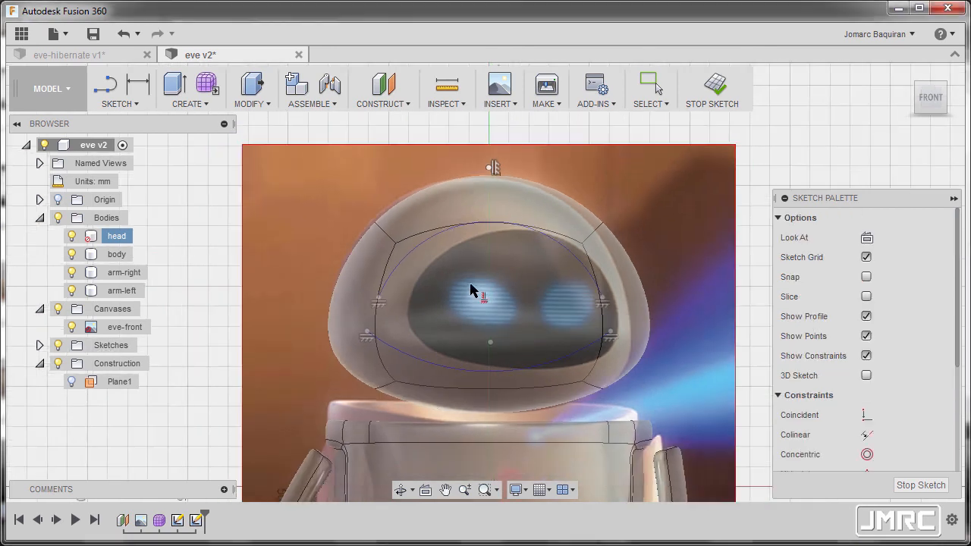
left_click(488, 338)
middle_click_drag(492, 428, 477, 364)
key("Escape")
scroll(455, 304, "up", 5)
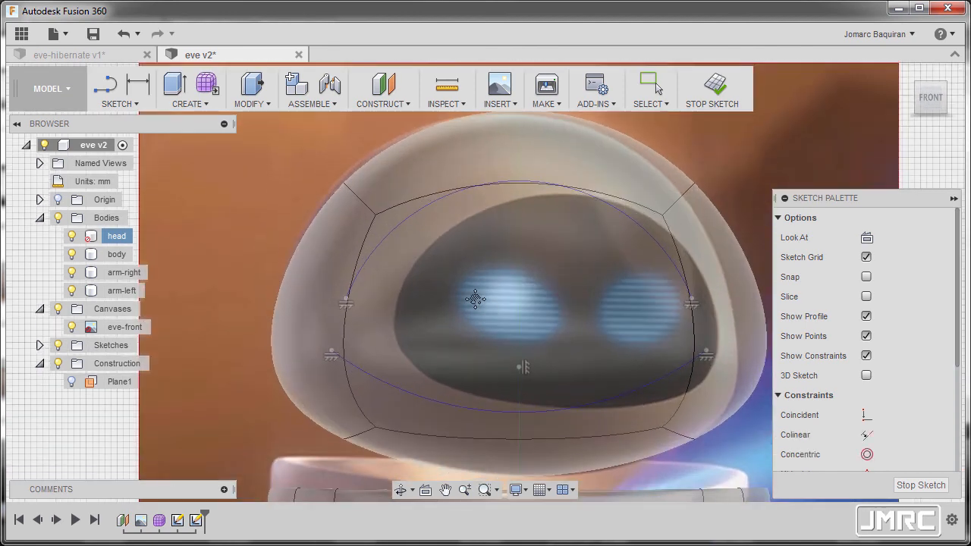
middle_click_drag(479, 299, 469, 298)
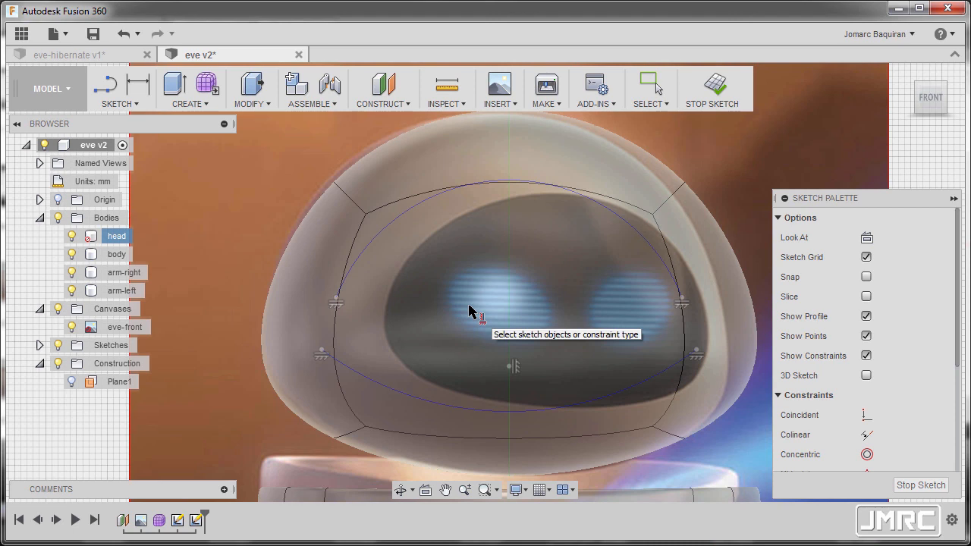
key("Escape")
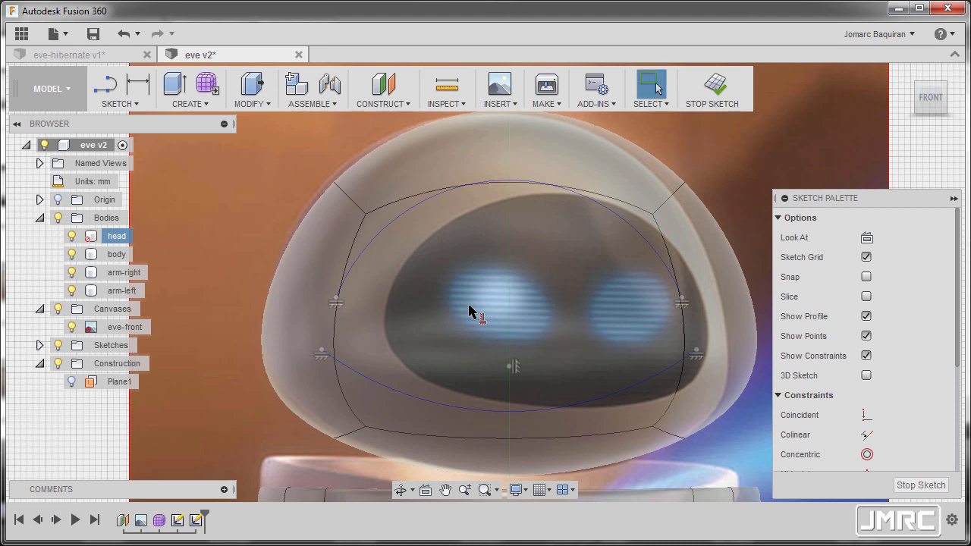
Join the left endpoints of the upper and lower arcs with an outward-bowing three-point arc.
key("s")
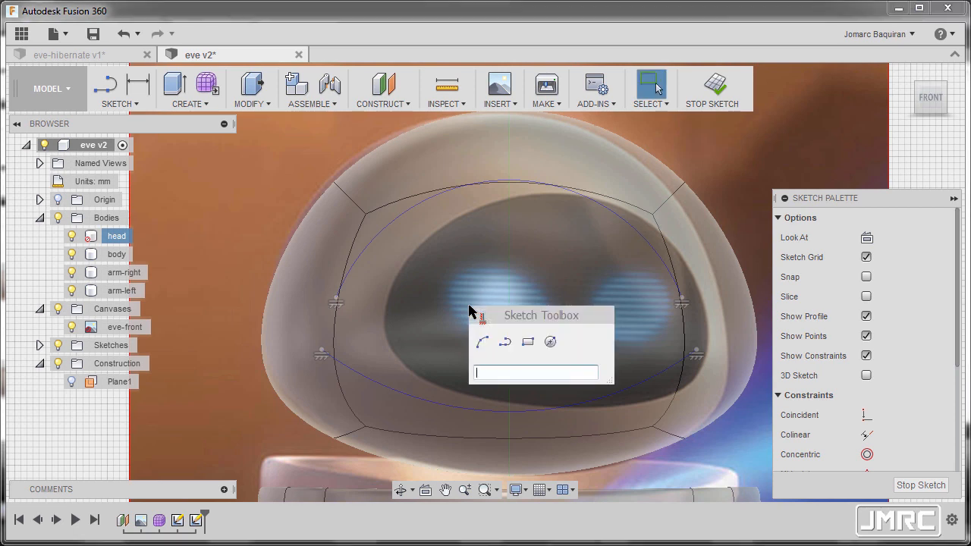
left_click(480, 344)
left_click(335, 301)
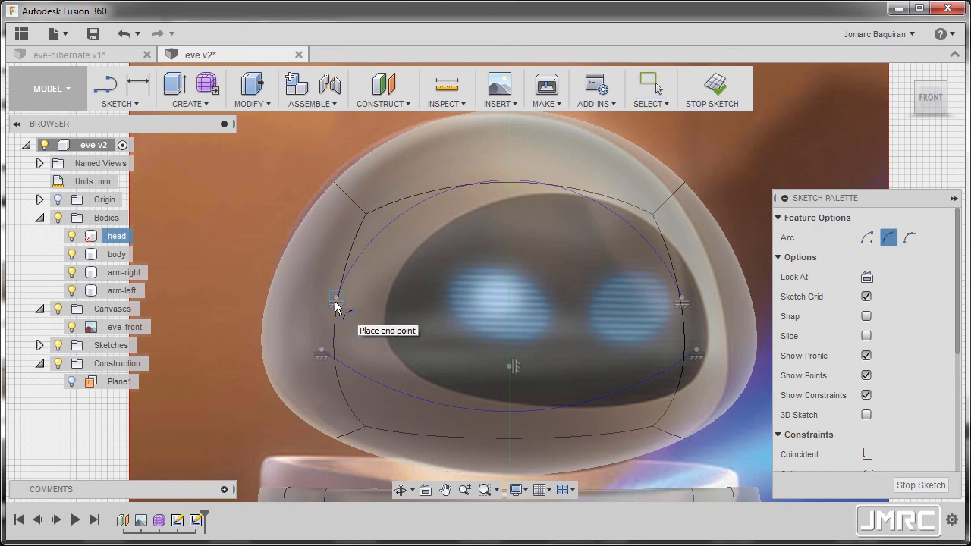
left_click(323, 349)
scroll(329, 320, "up", 4)
scroll(331, 317, "up", 2)
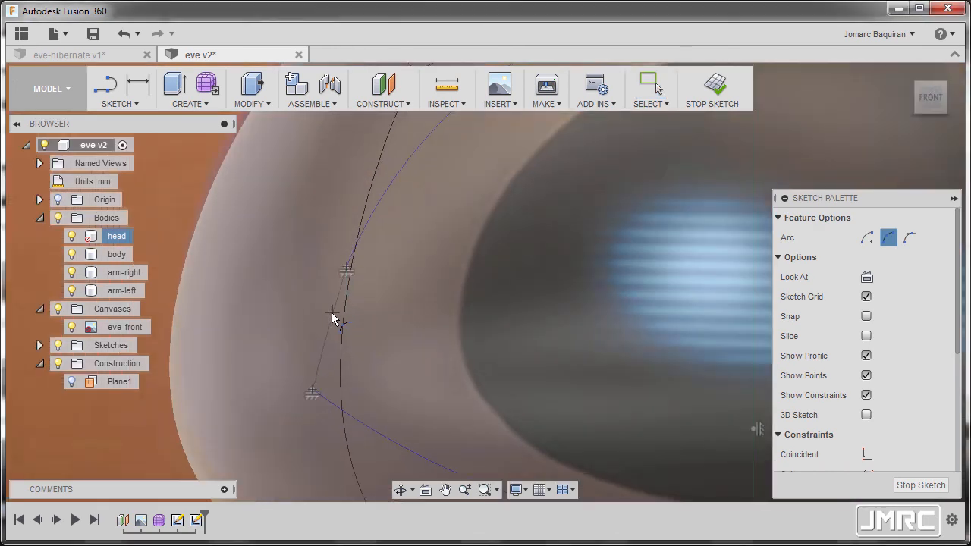
scroll(326, 308, "down", 5)
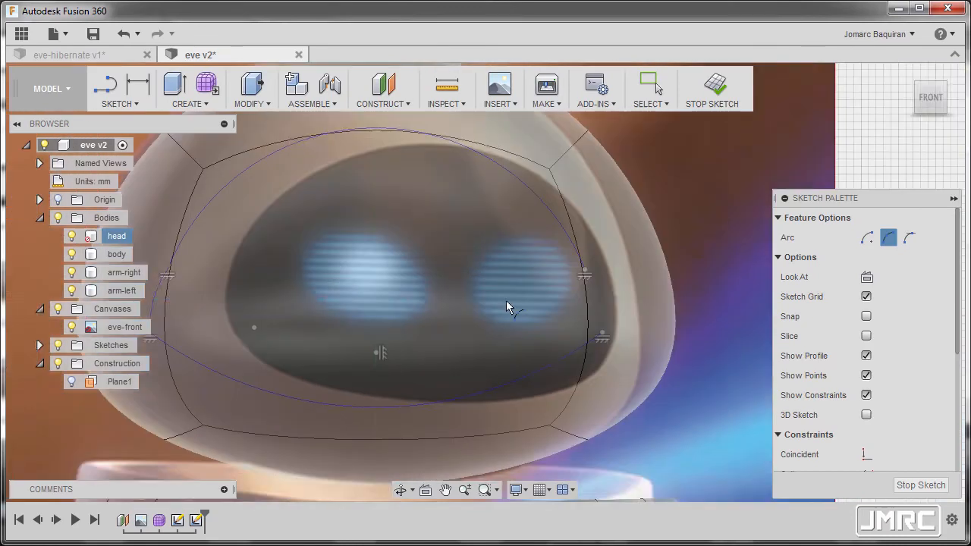
Close the face outline by joining the right endpoints of the upper and lower arcs with an outward-bowing three-point arc.
scroll(587, 289, "up", 5)
scroll(580, 288, "up", 2)
left_click(581, 425)
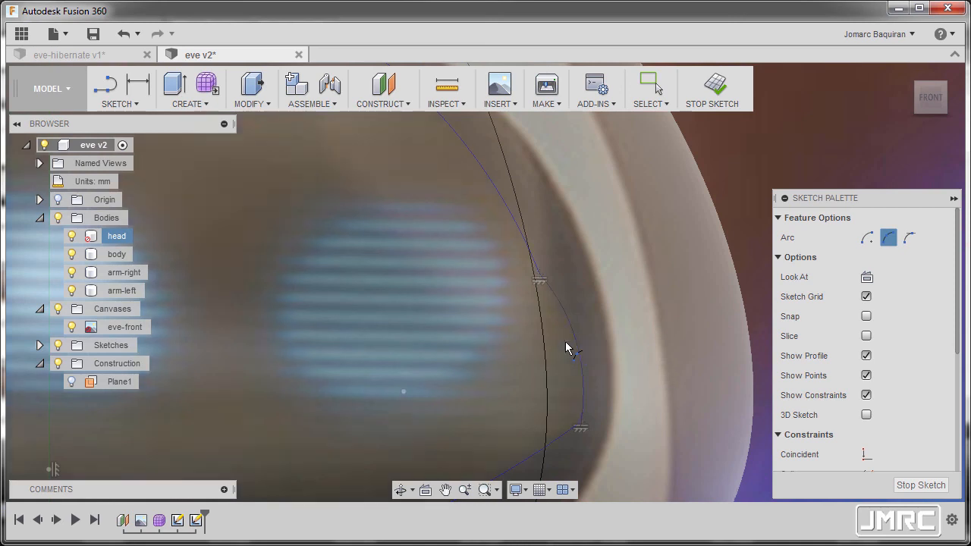
left_click(578, 351)
scroll(512, 328, "down", 6)
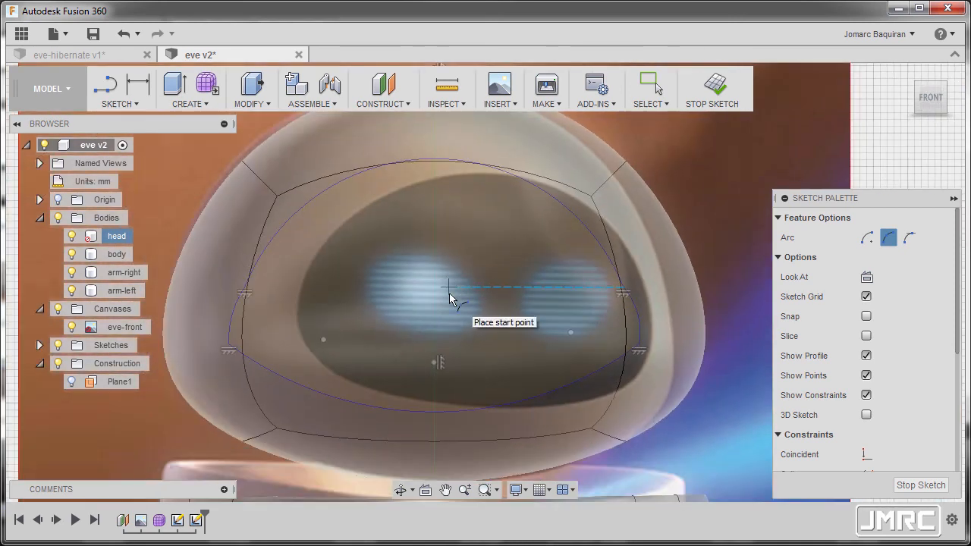
key("Escape")
Make the right side arc tangent to both the upper and lower arcs of the face outline.
scroll(891, 383, "down", 3)
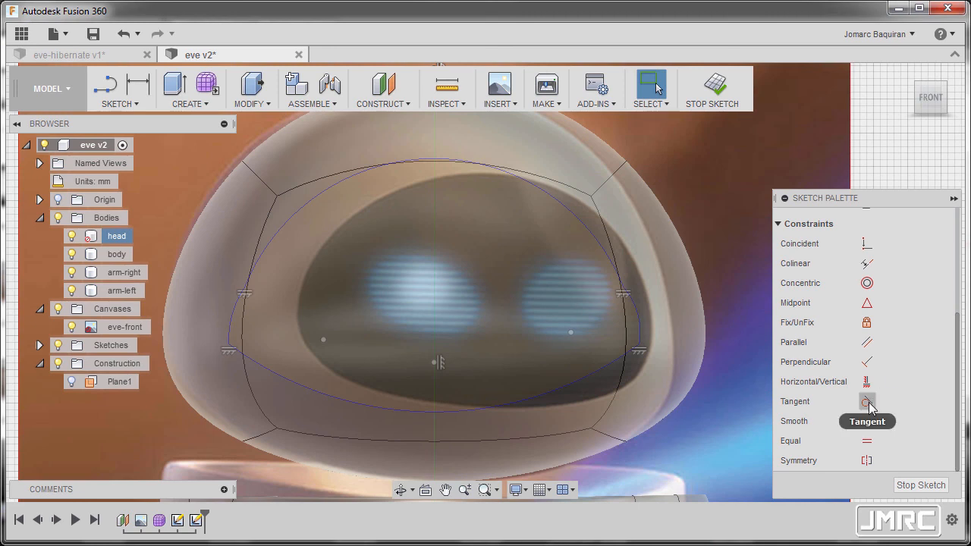
left_click(868, 402)
scroll(652, 304, "up", 5)
left_click(600, 307)
scroll(598, 307, "down", 5)
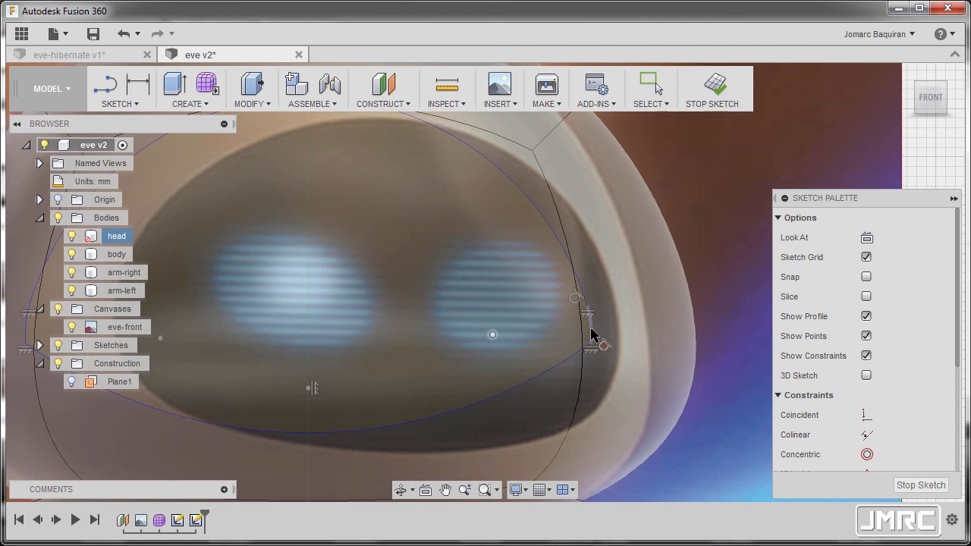
scroll(490, 299, "down", 3)
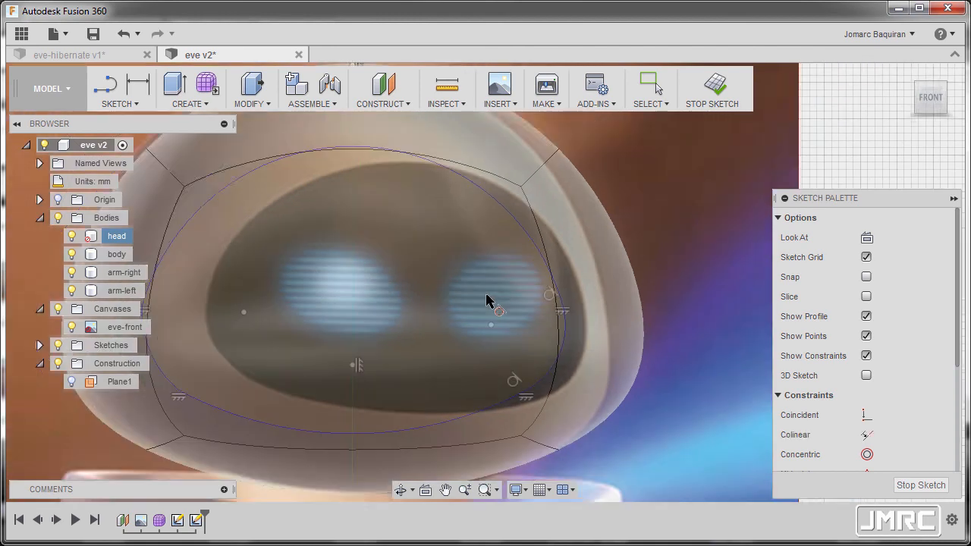
middle_click_drag(448, 262, 468, 261)
scroll(457, 252, "down", 1)
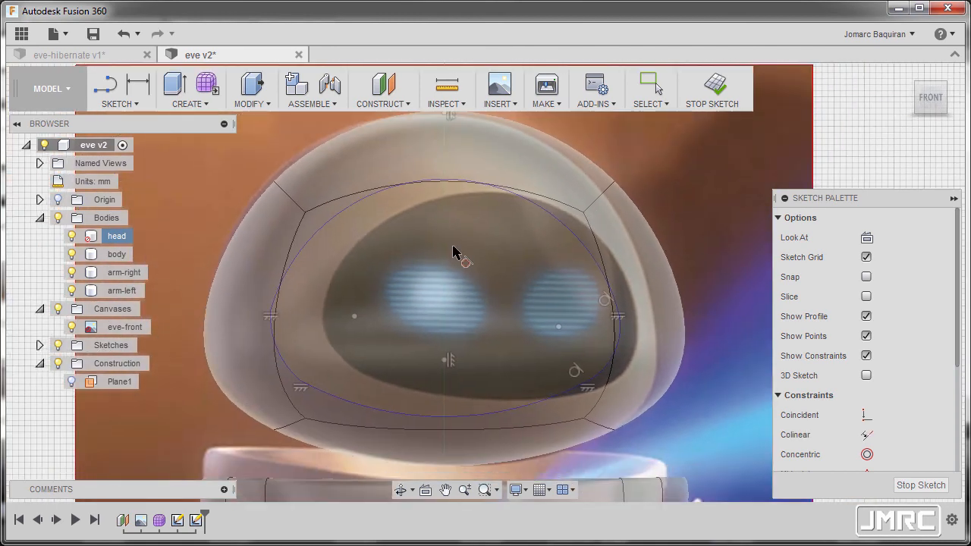
key("Escape")
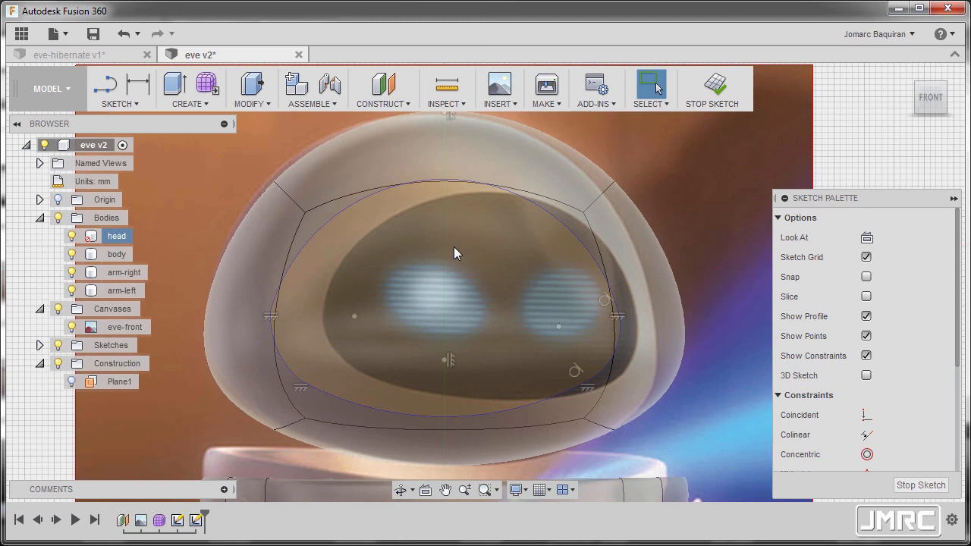
Make the left side arc of the face outline equal to the right side arc.
left_click(621, 340)
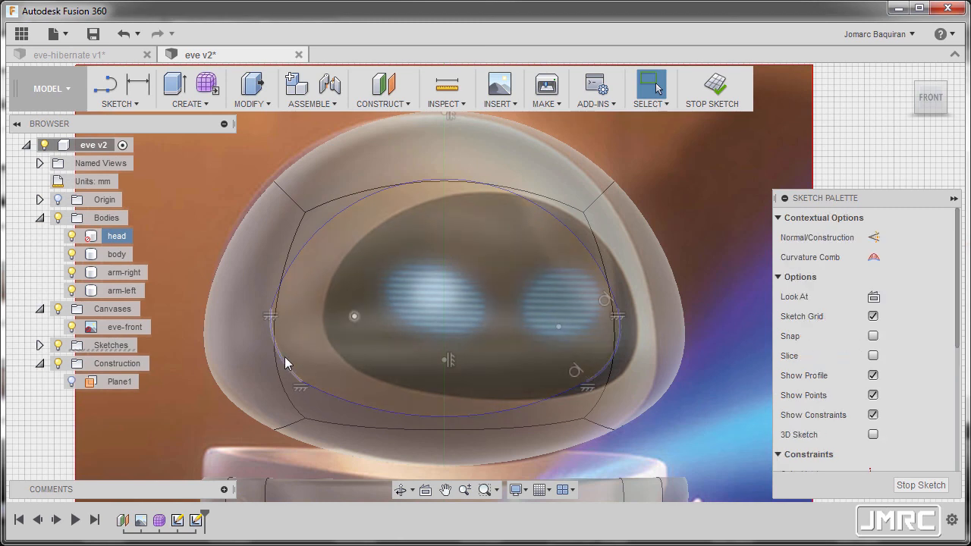
right_click(701, 206)
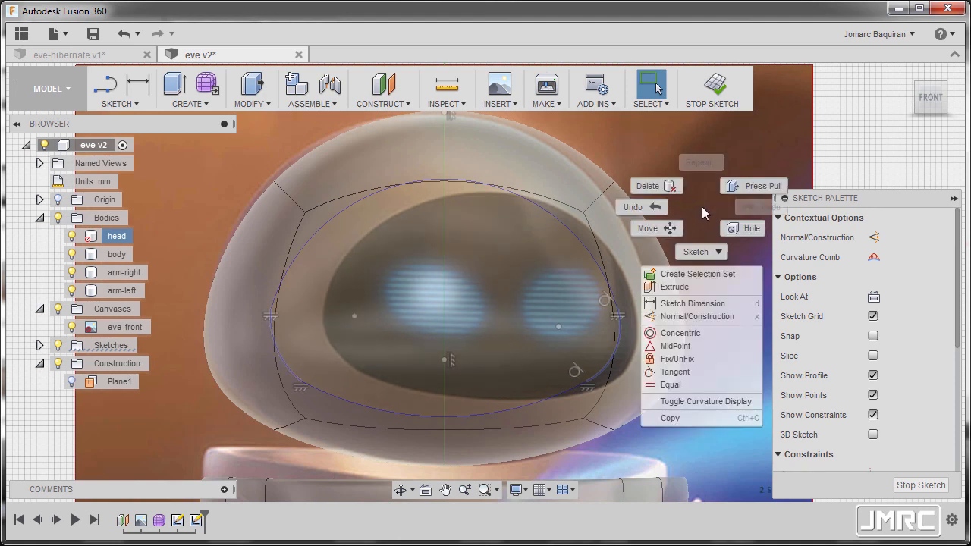
left_click(692, 384)
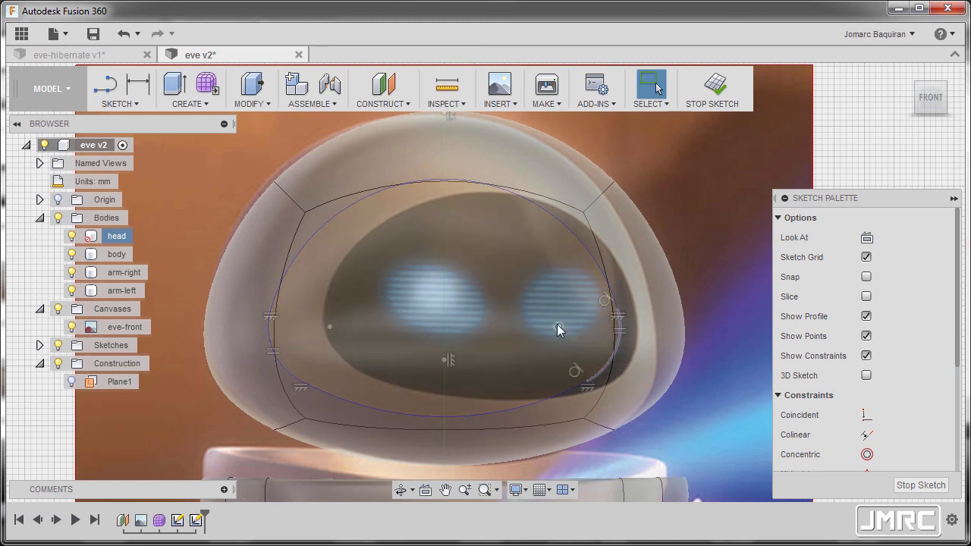
Try to align the center points of the left and right side arcs horizontally.
scroll(880, 379, "down", 3)
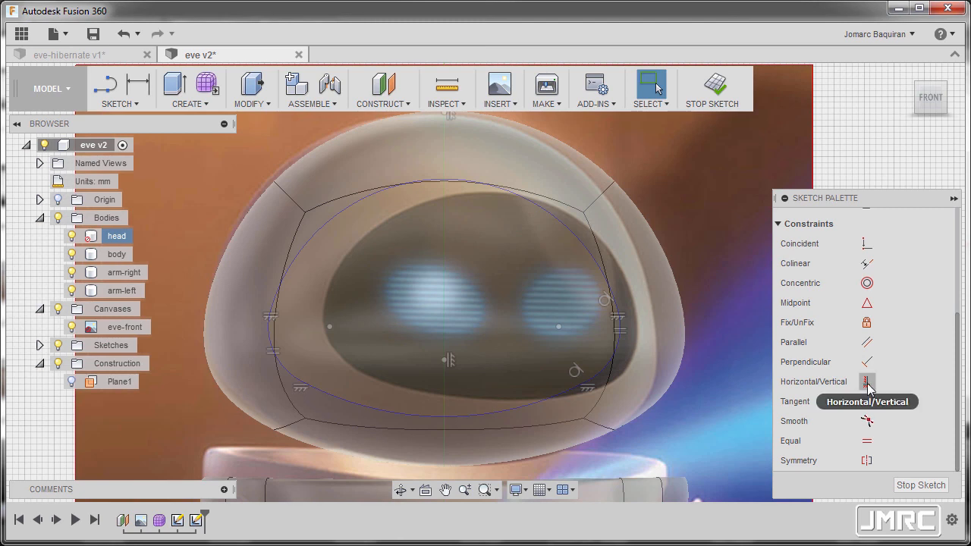
left_click(867, 385)
left_click(330, 327)
left_click(560, 328)
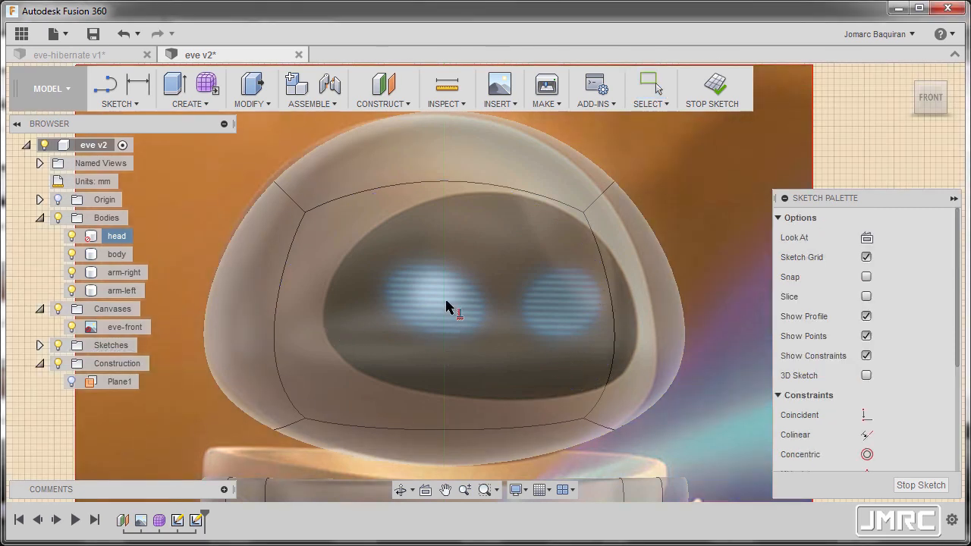
scroll(445, 304, "down", 8)
scroll(444, 304, "up", 4)
scroll(444, 304, "up", 2)
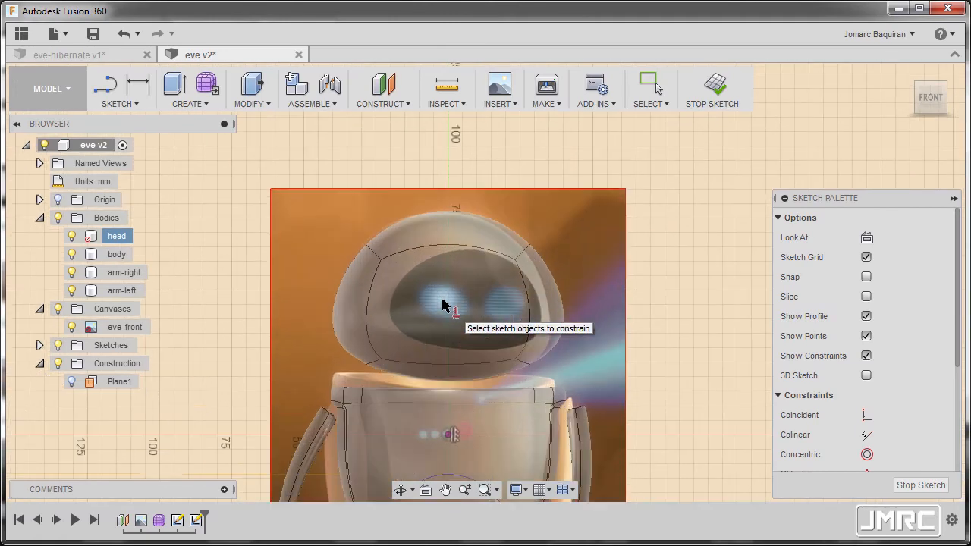
key("Escape")
scroll(443, 302, "up", 5)
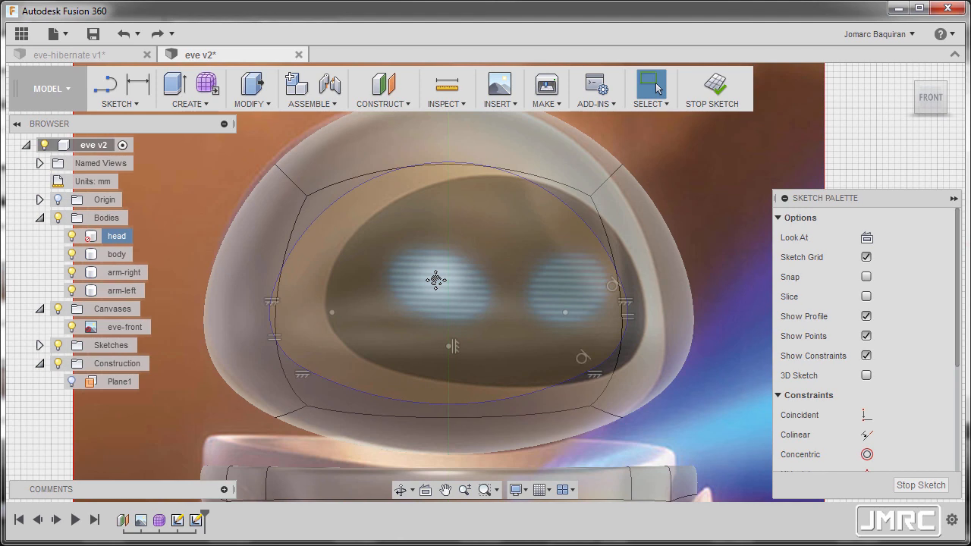
Make the left side arc tangent to both the upper and lower arcs of the face outline.
scroll(789, 395, "down", 5)
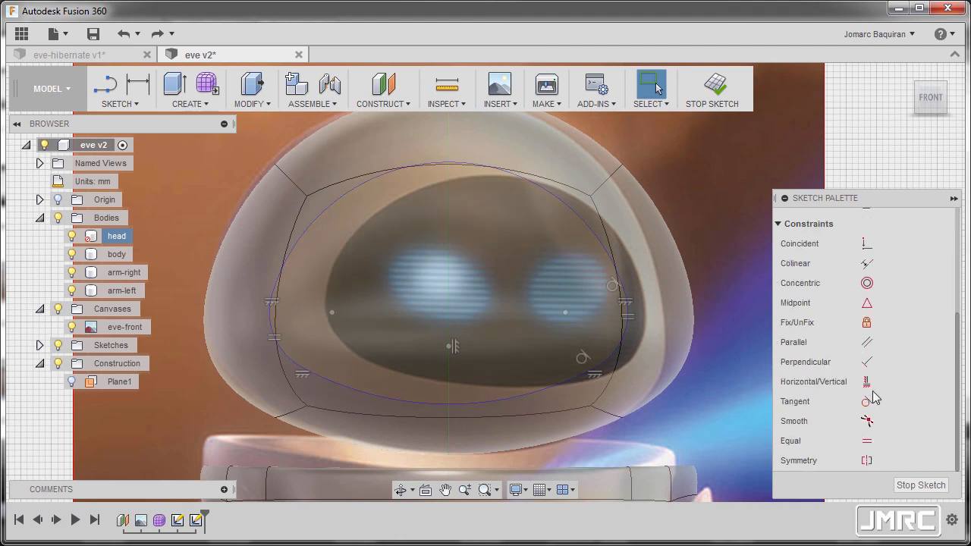
left_click(869, 402)
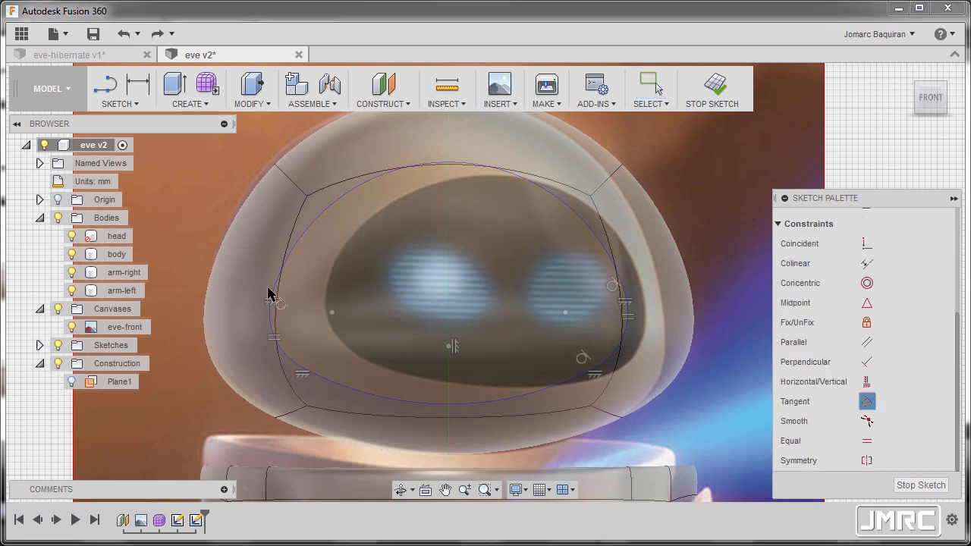
left_click(294, 254)
left_click(271, 318)
left_click(290, 359)
left_click(310, 395)
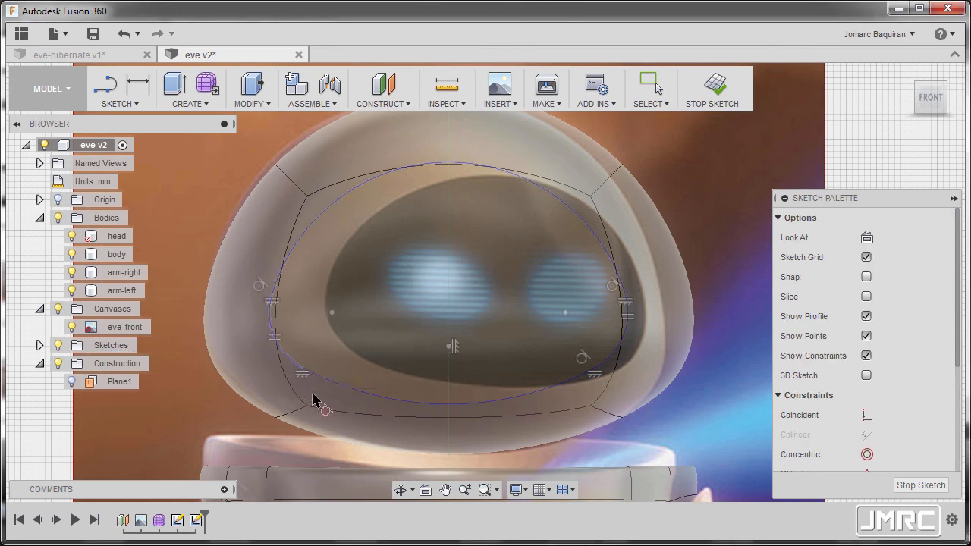
scroll(477, 314, "down", 2)
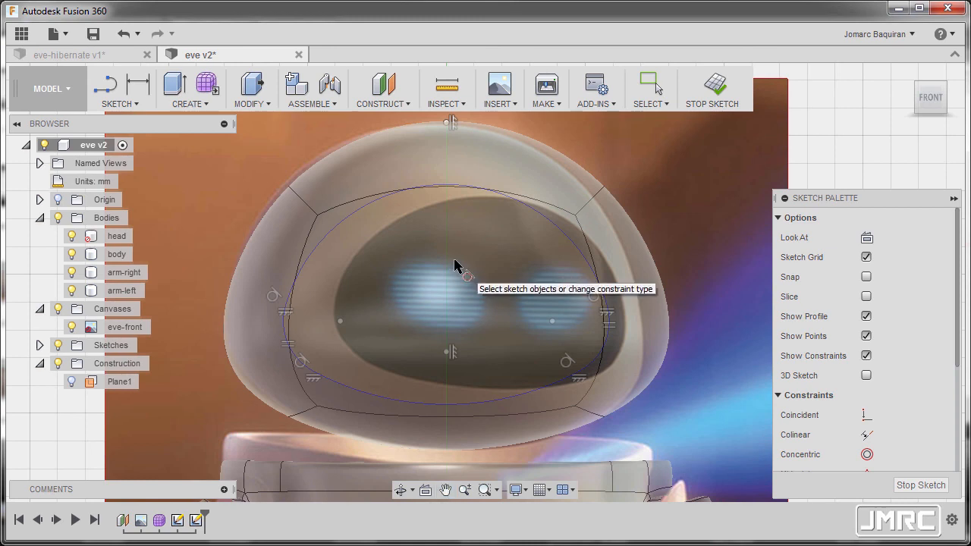
key("Escape")
scroll(448, 254, "down", 2)
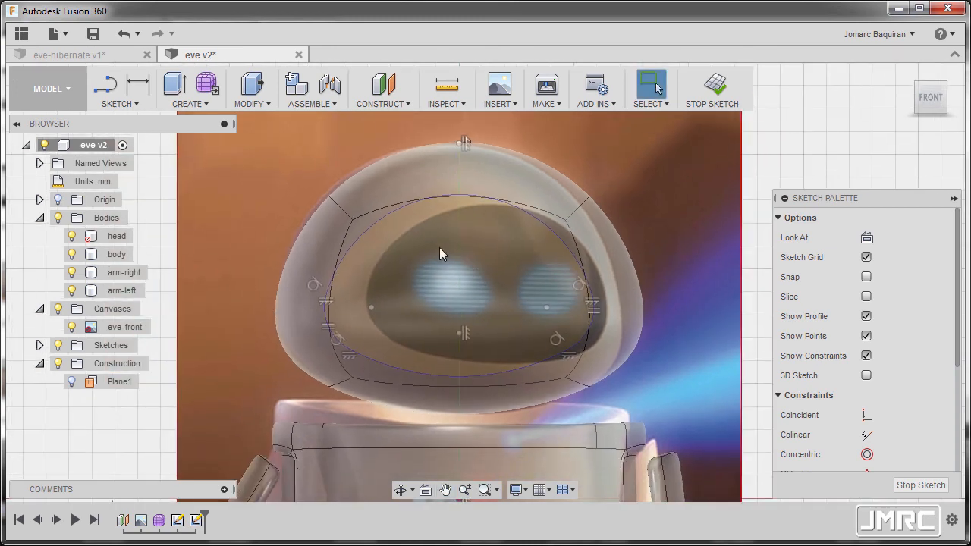
key("ctrl+z")
Dimension the upper arc with a 30 mm radius and the right side arc with a 10 mm radius.
key("d")
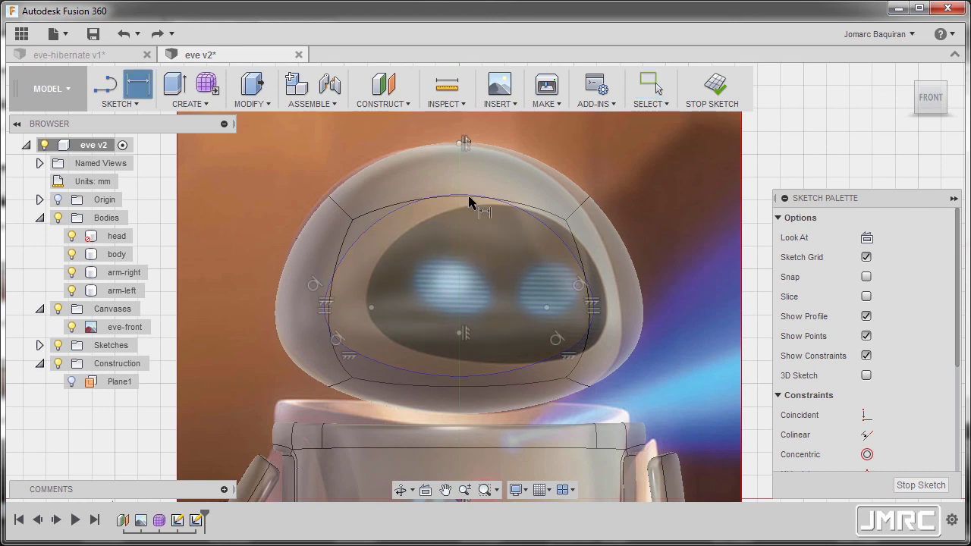
left_click(513, 164)
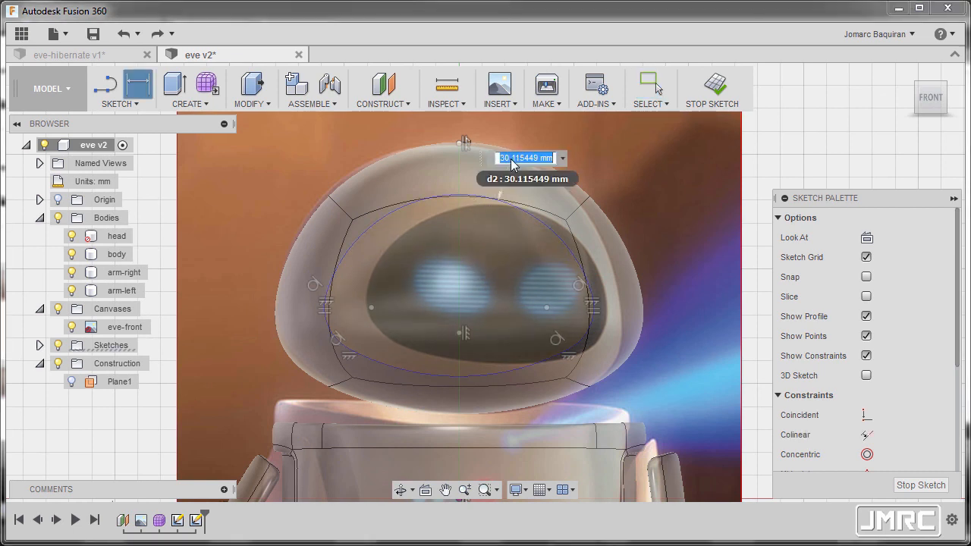
type("30")
key("Return")
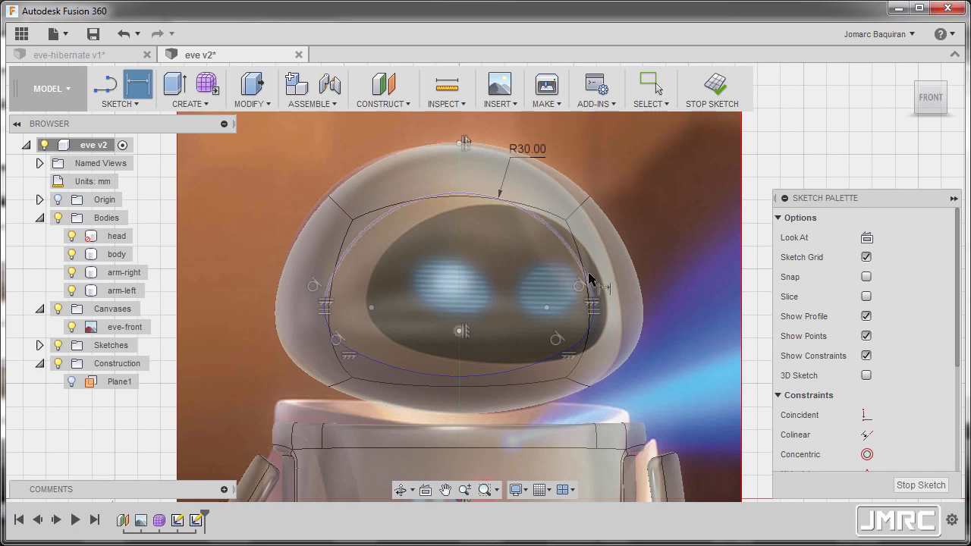
left_click(674, 279)
type("10")
key("Return")
Dimension the lower arc of the face outline with a 50.5 mm radius.
left_click(508, 375)
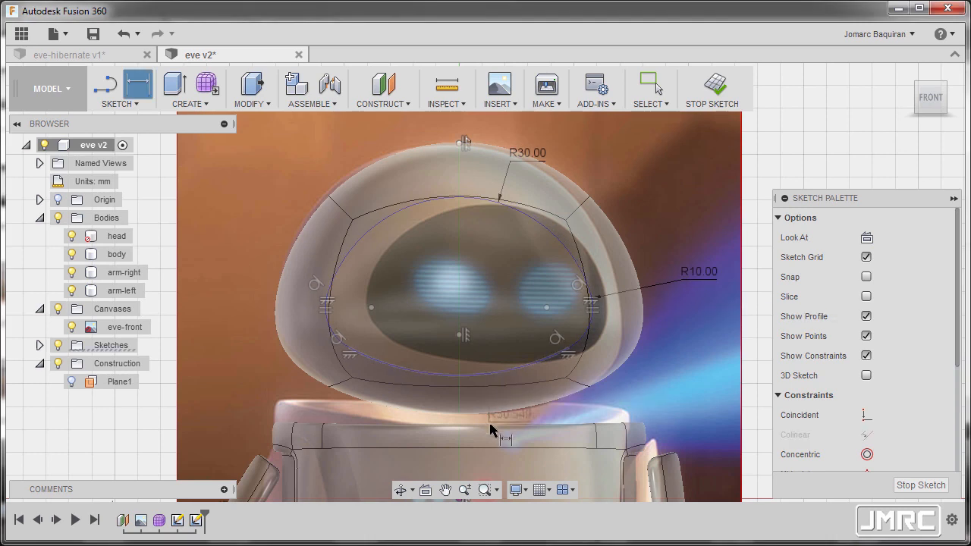
left_click(645, 406)
type("50.5")
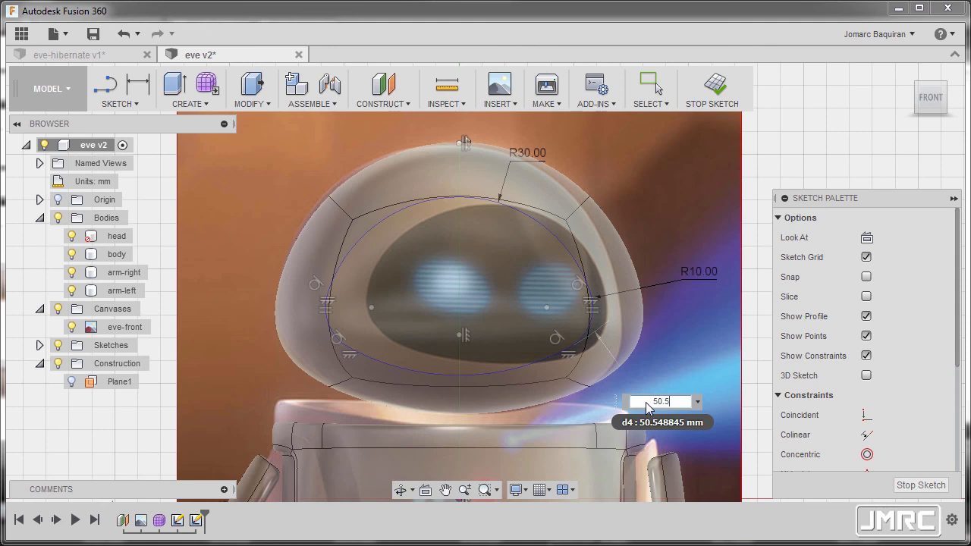
key("Return")
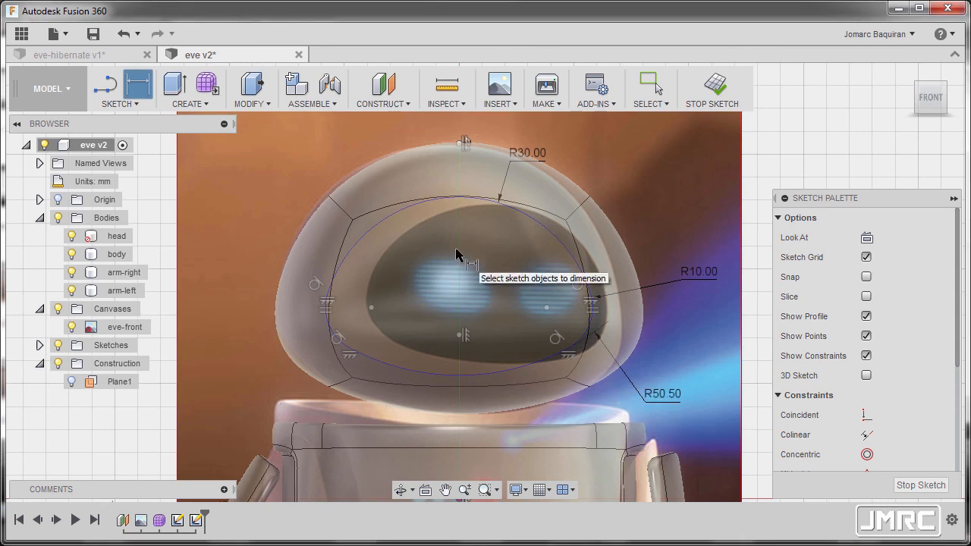
key("Escape")
Set the vertical distance from the sketch origin to the upper arc's center point to 35.5 mm and finish the sketch.
scroll(456, 249, "down", 1)
middle_click_drag(466, 312, 500, 268)
scroll(500, 268, "down", 1)
mouse_move(496, 311)
middle_mouse_down()
mouse_move(516, 269)
mouse_move(518, 296)
middle_mouse_up()
key("d")
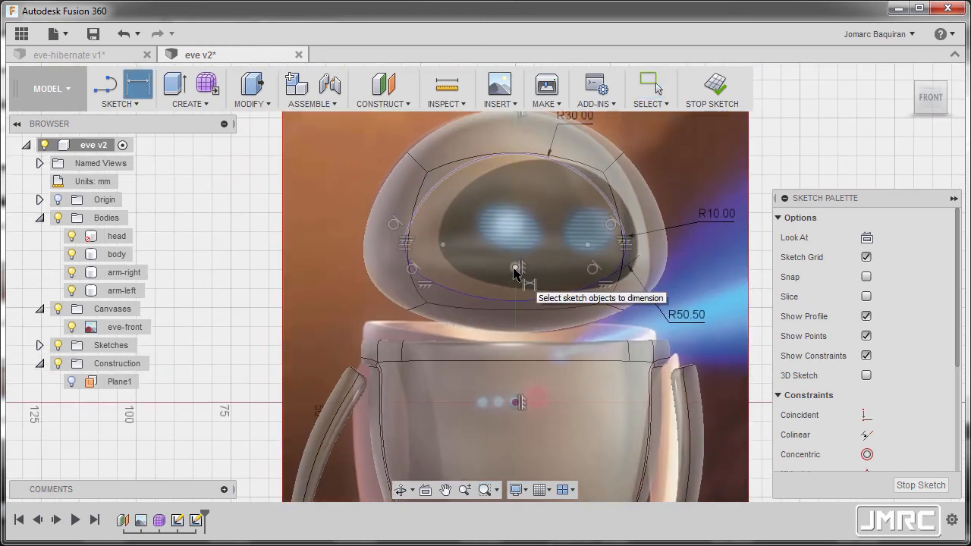
left_click(514, 269)
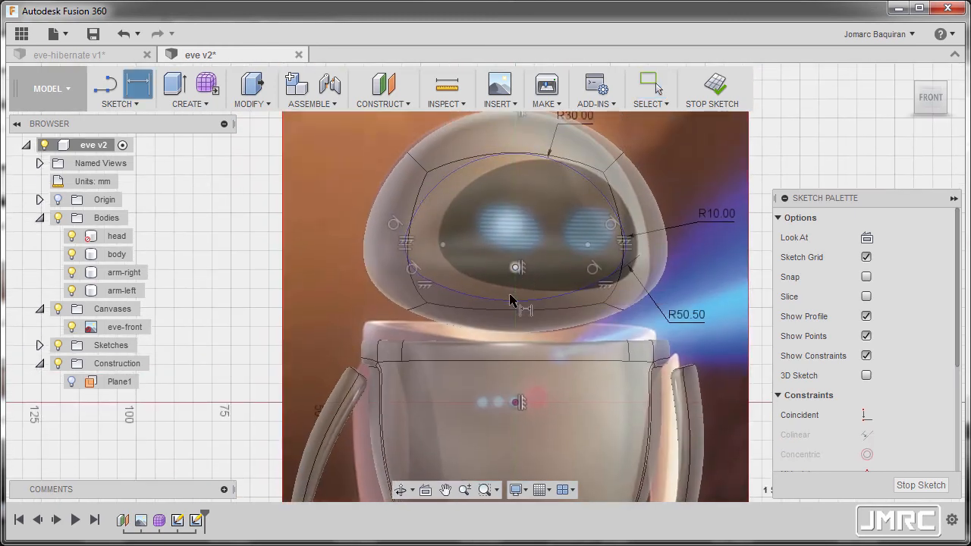
left_click(517, 402)
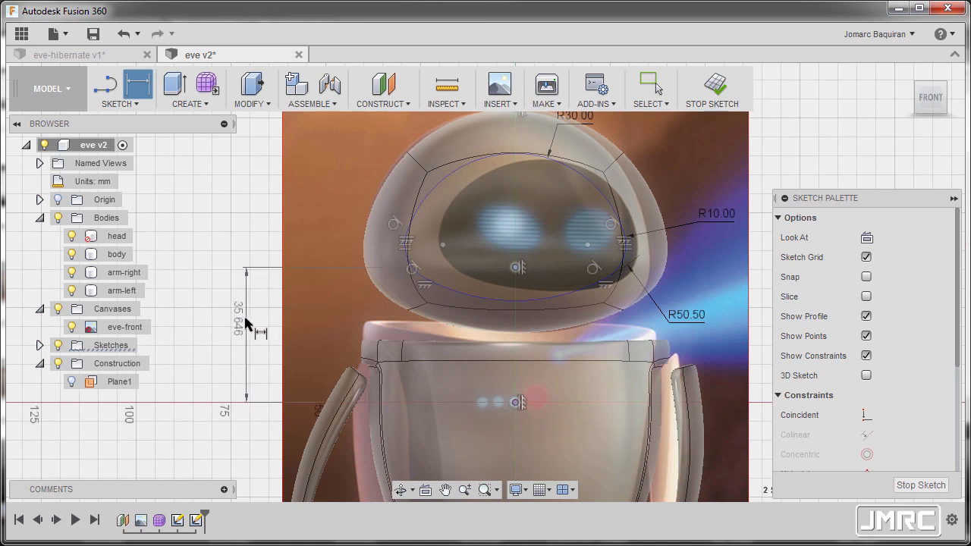
left_click(250, 325)
type("35")
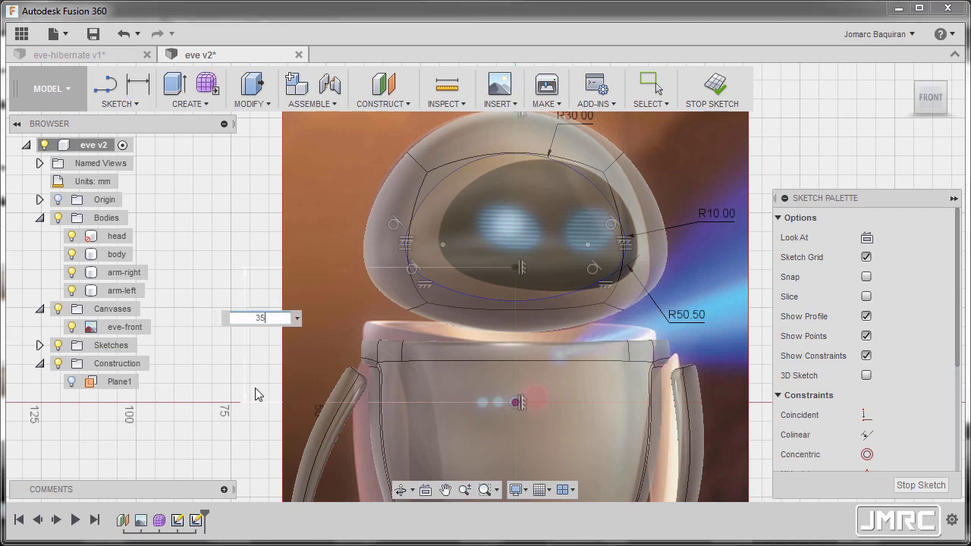
type(".5")
key("Return")
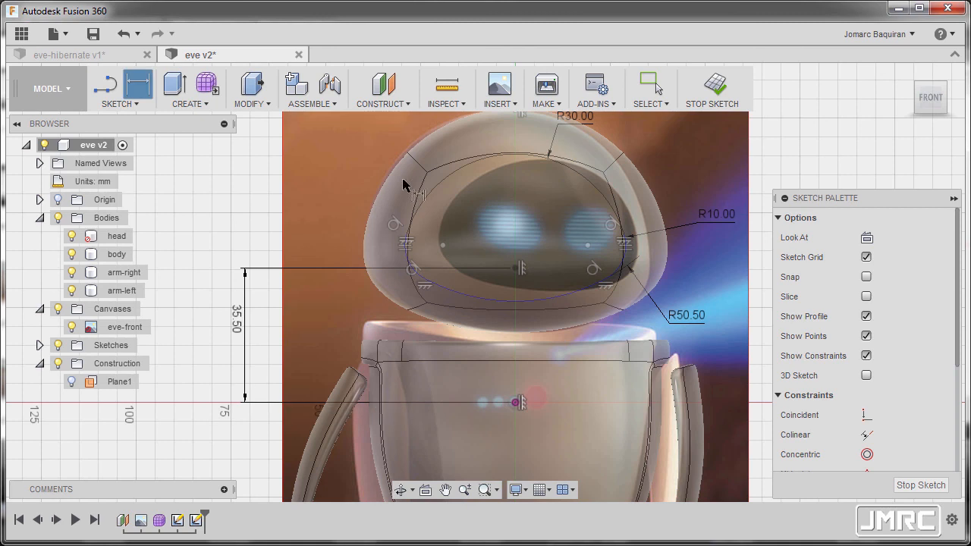
key("Escape")
middle_click_drag(460, 218, 445, 223)
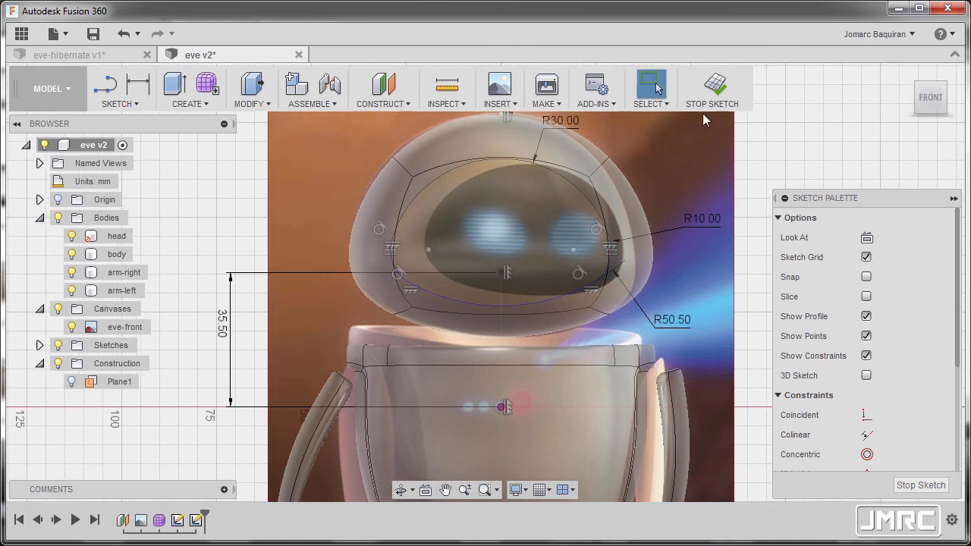
left_click(718, 90)
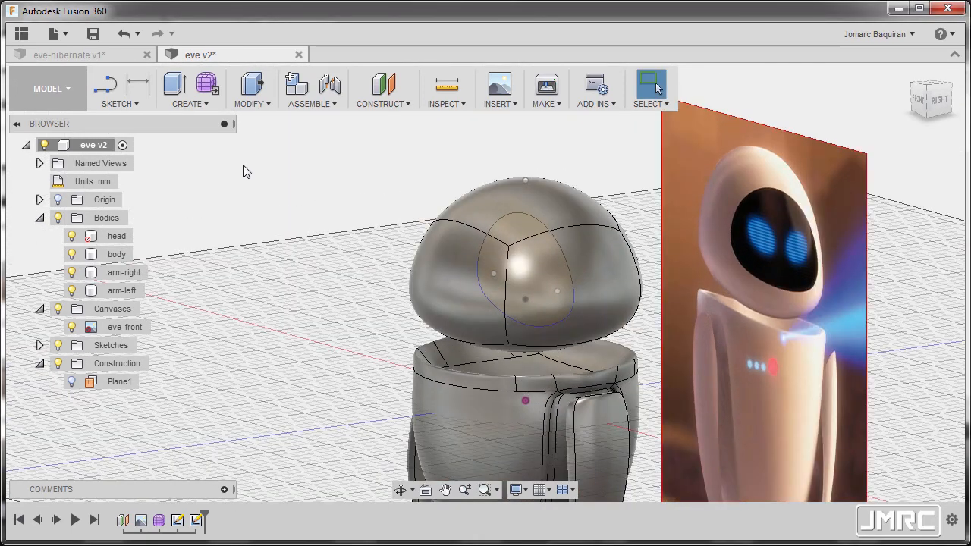
left_click(259, 107)
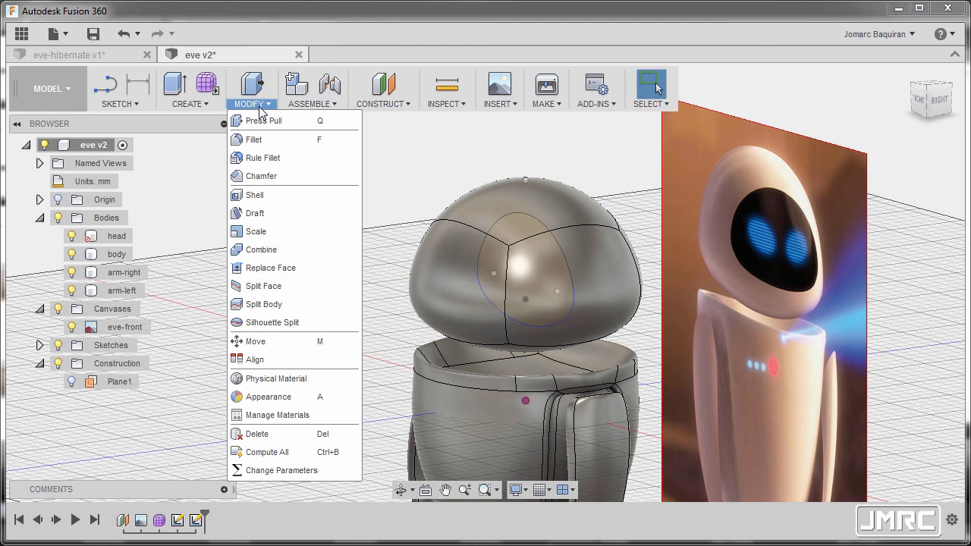
left_click(264, 287)
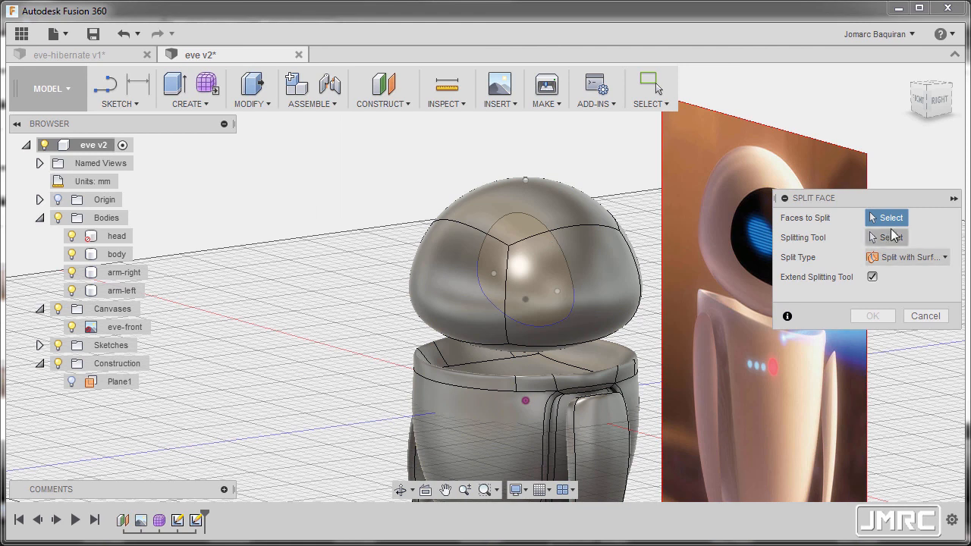
middle_click_drag(461, 322, 439, 297)
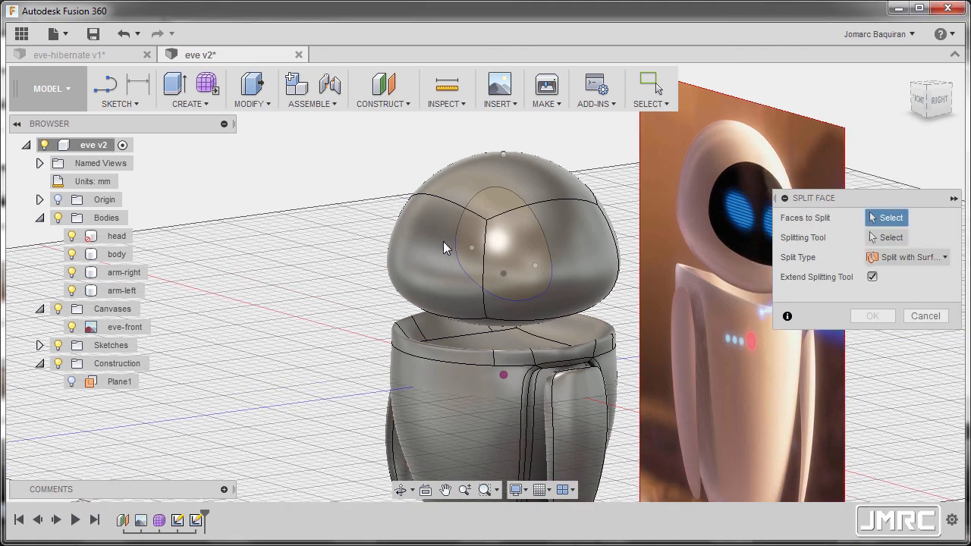
left_click(925, 316)
Make the head body selectable and pick the head's front face and the four faces around it as the Split Face targets.
right_click(110, 237)
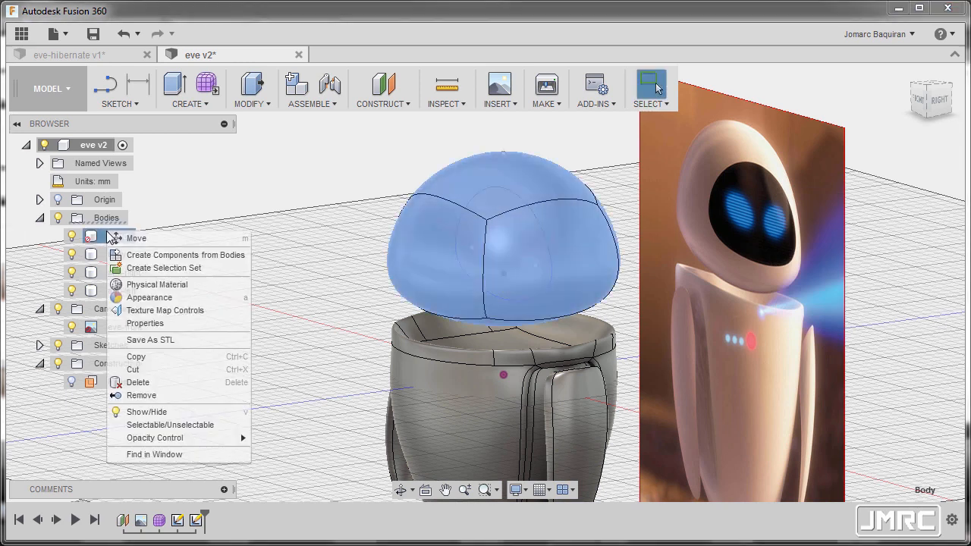
left_click(225, 427)
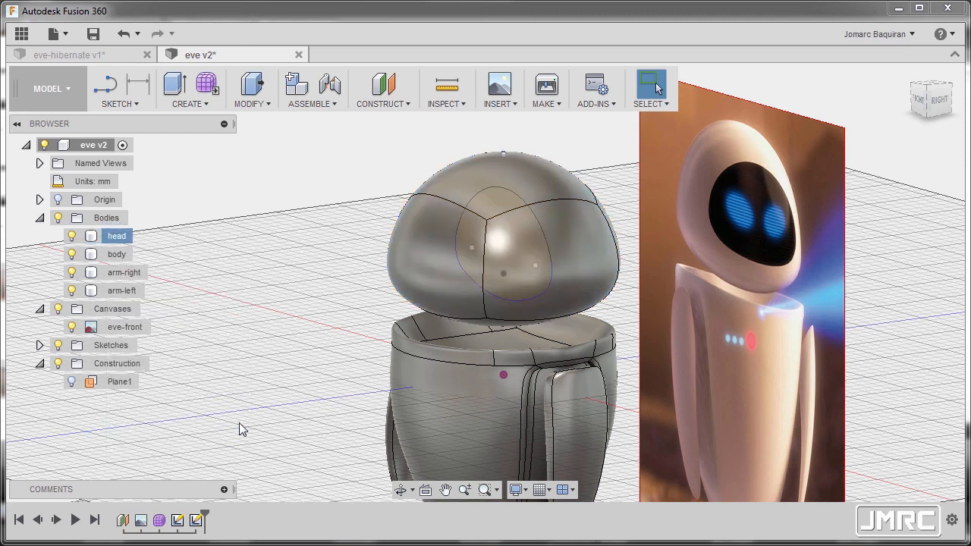
left_click(258, 104)
left_click(292, 285)
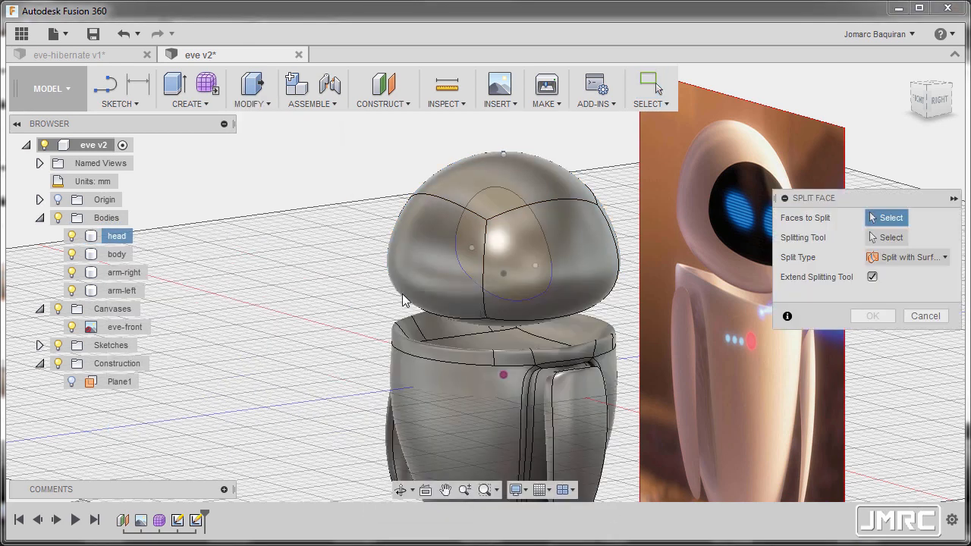
left_click(488, 193)
left_click(435, 244)
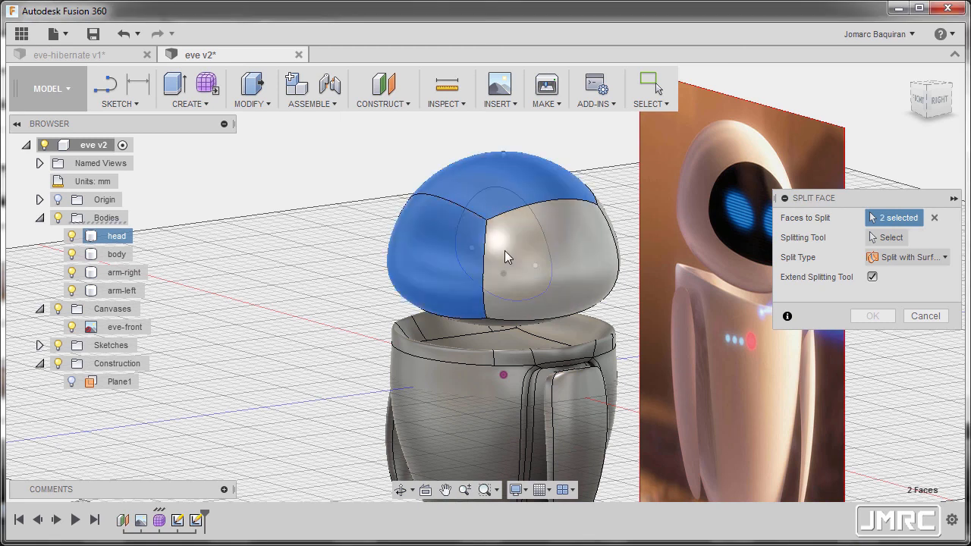
left_click(504, 250)
middle_click_drag(505, 250, 380, 276, "shift")
left_click(312, 248)
middle_click_drag(396, 232, 428, 341, "shift")
left_click(428, 342)
mouse_move(419, 302)
middle_mouse_down("shift")
mouse_move(381, 321)
mouse_move(418, 288)
mouse_move(436, 311)
middle_mouse_up("shift")
Split the five selected head faces with the face outline sketch as the extended splitting tool.
left_click(889, 239)
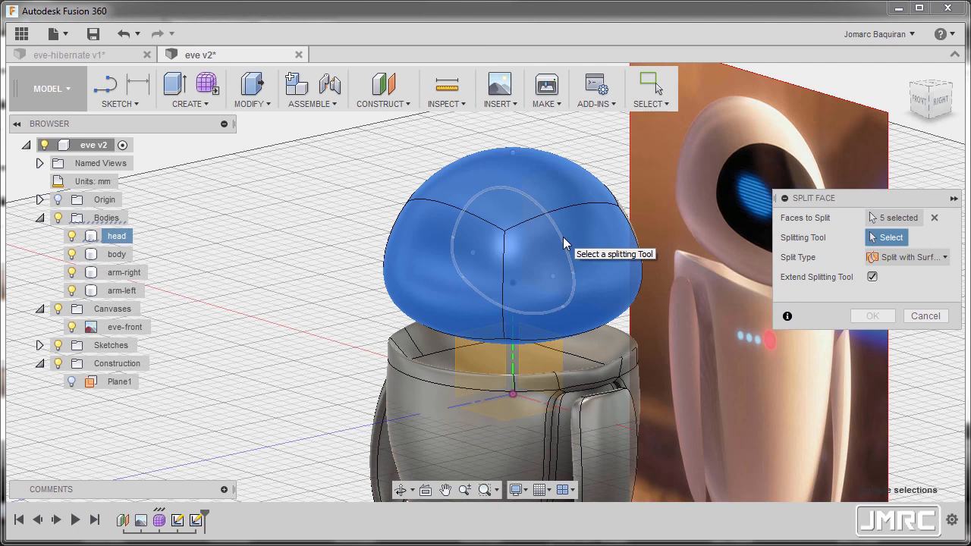
left_click(438, 214)
middle_click_drag(437, 214, 411, 210, "shift")
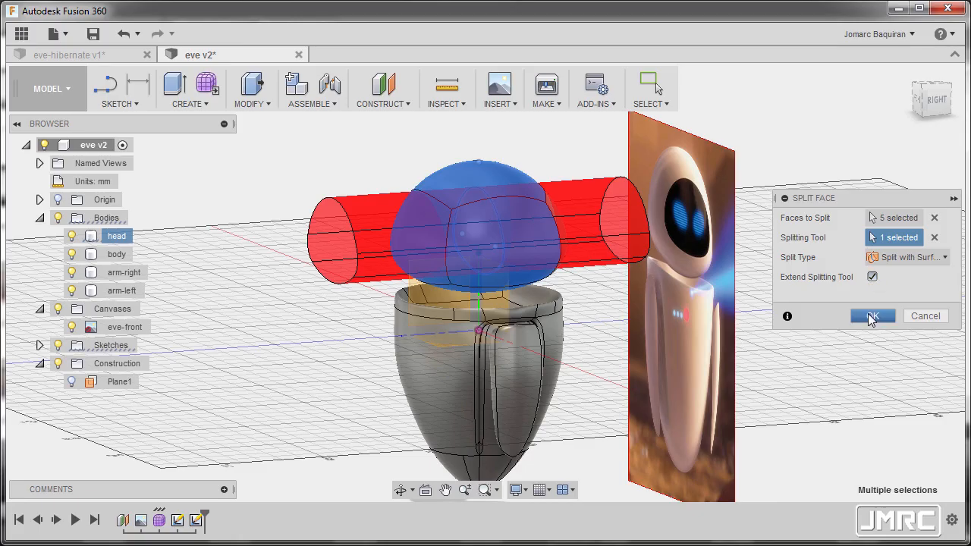
left_click(873, 316)
middle_click_drag(494, 238, 618, 265, "shift")
scroll(617, 264, "up", 8)
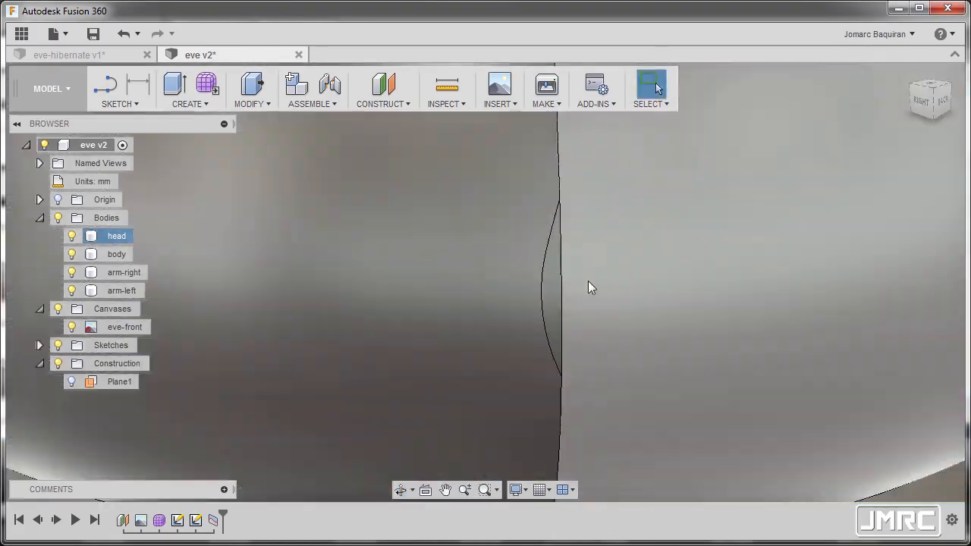
Delete the two small sliver faces on the rear seams at the head's right and left sides.
left_click(553, 289)
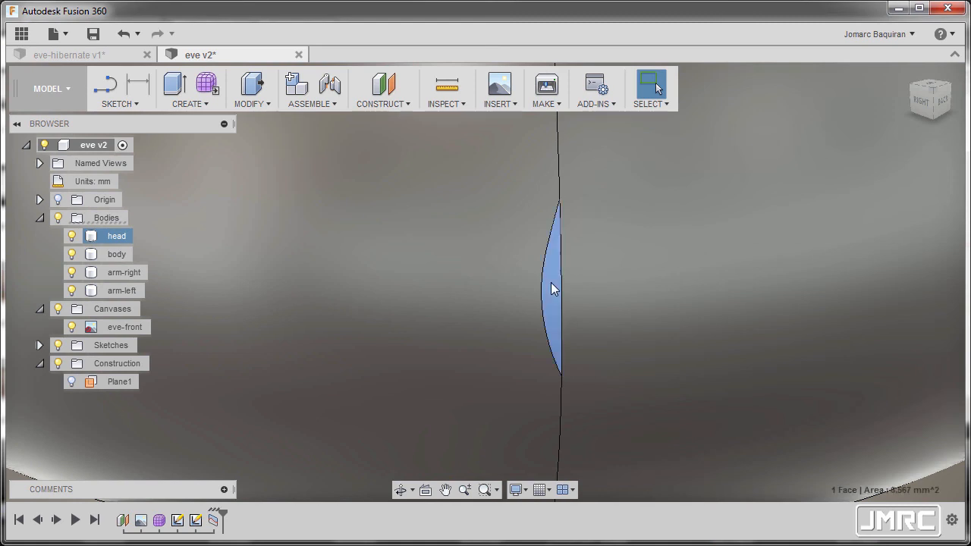
scroll(551, 282, "down", 10)
middle_click_drag(545, 290, 699, 256, "shift")
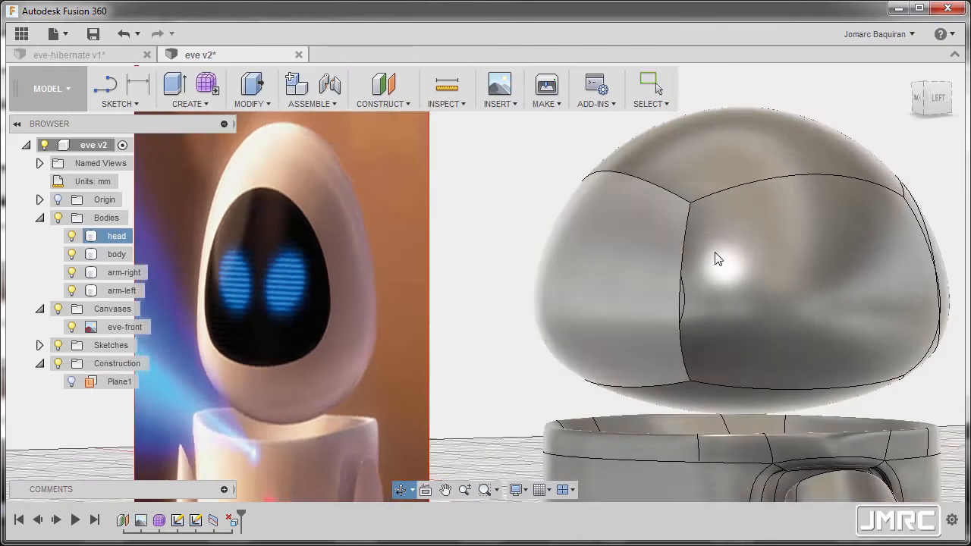
scroll(683, 280, "up", 8)
left_click(616, 389)
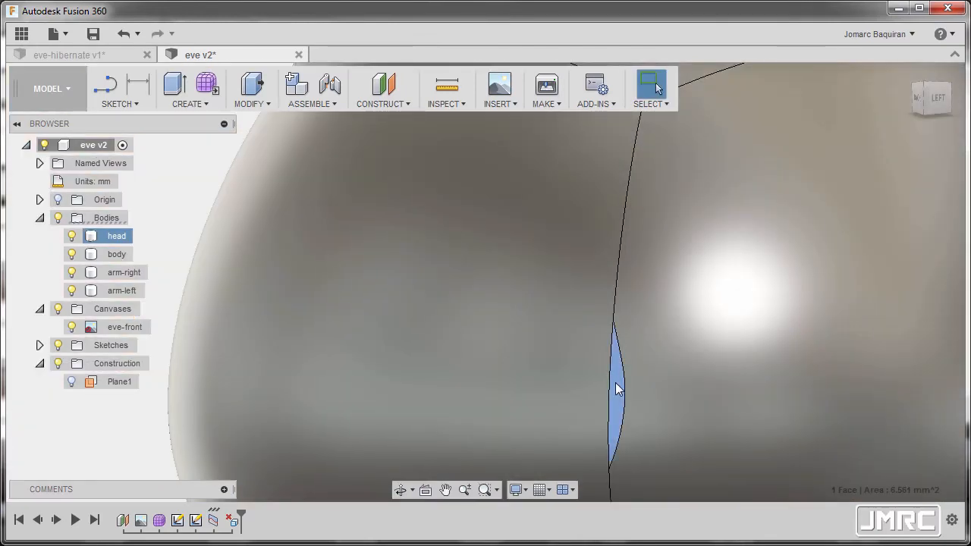
scroll(562, 314, "down", 10)
middle_click_drag(559, 326, 668, 319, "shift")
scroll(531, 290, "up", 1)
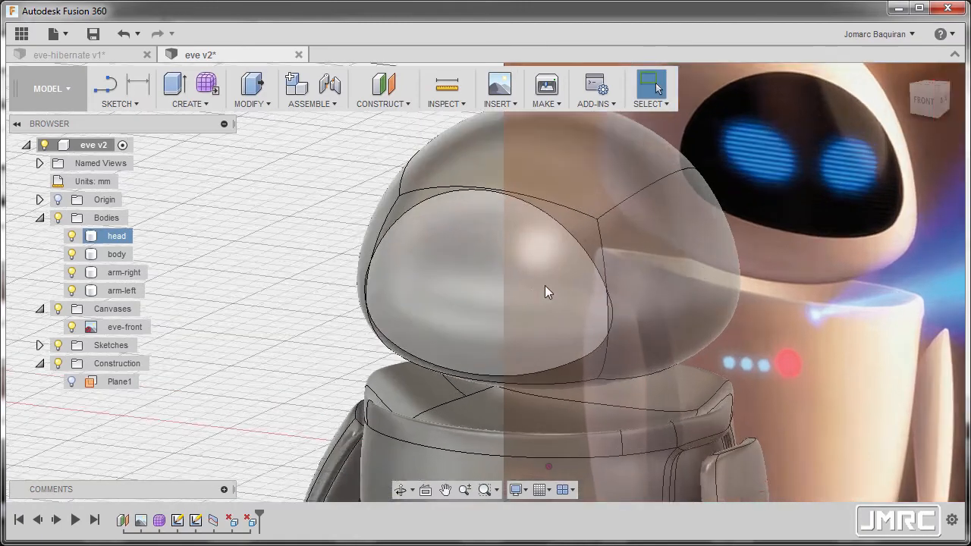
Switch to the Patch workspace and start a surface Offset with chain selection off, picking the large front face inside the outline.
scroll(529, 290, "down", 2)
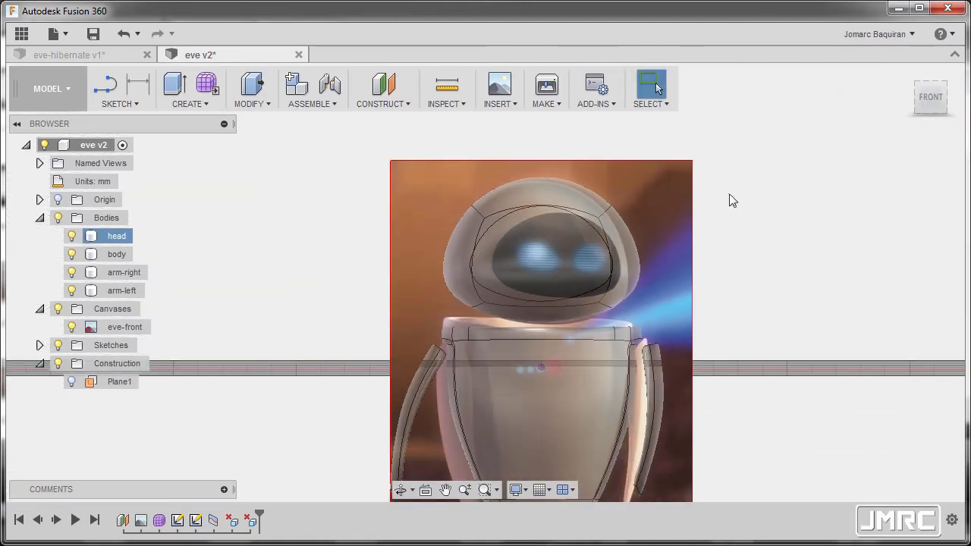
middle_click_drag(548, 245, 688, 279, "shift")
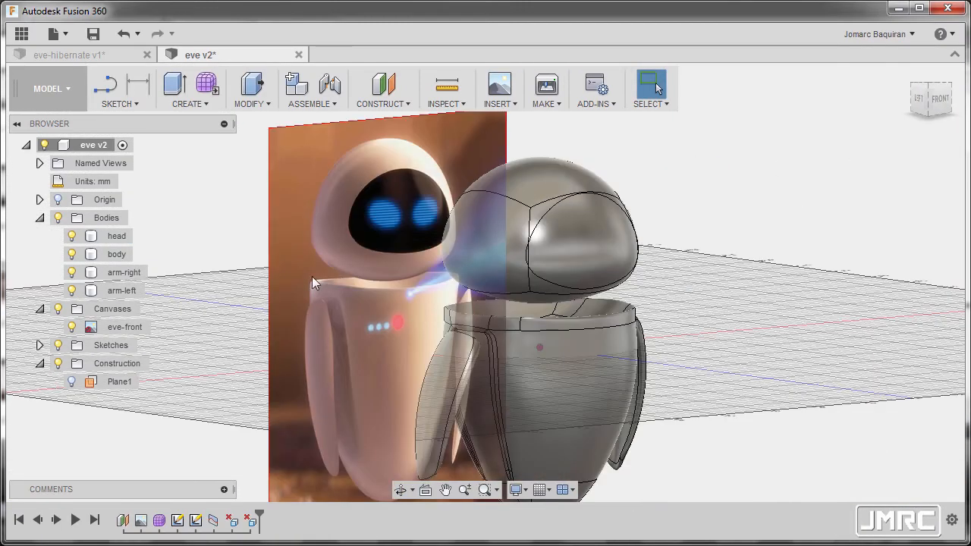
left_click(70, 96)
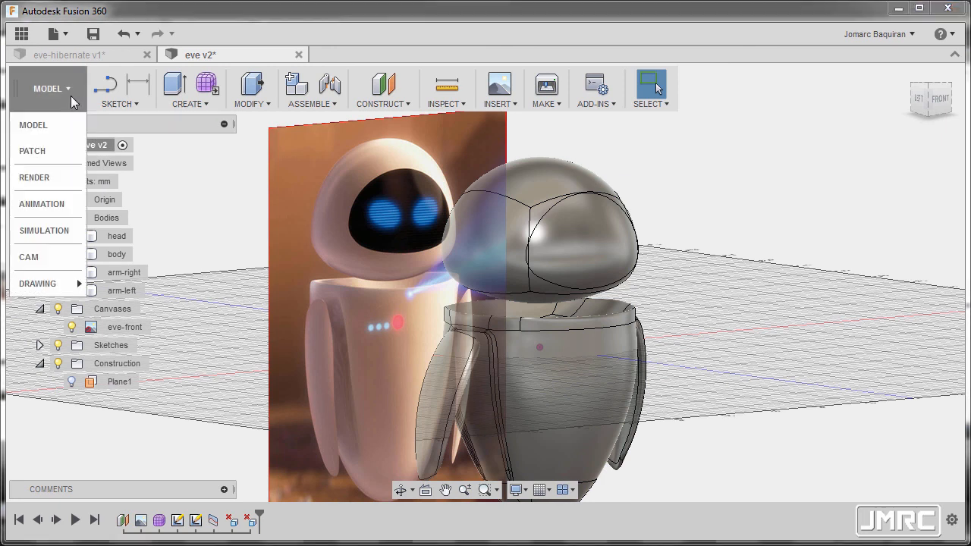
left_click(59, 151)
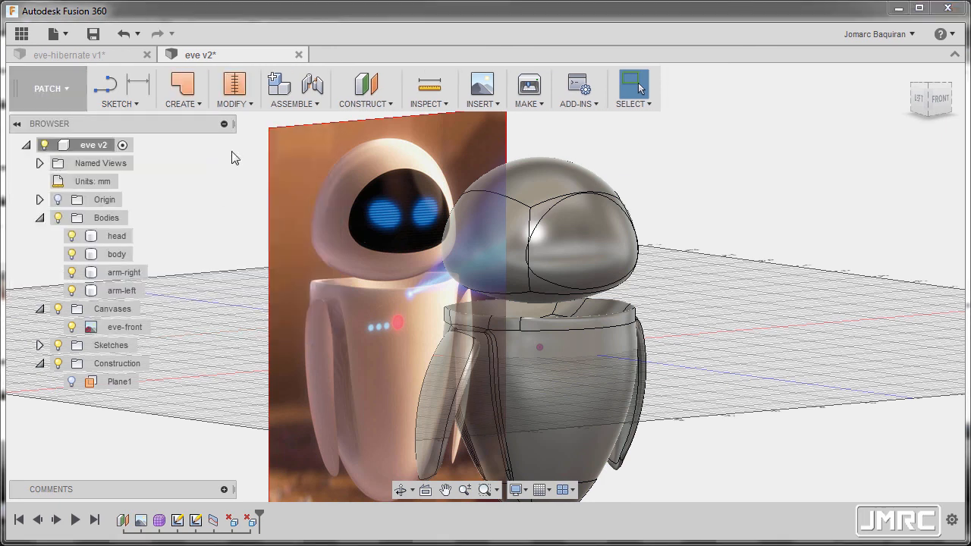
scroll(234, 157, "up", 2)
left_click(196, 104)
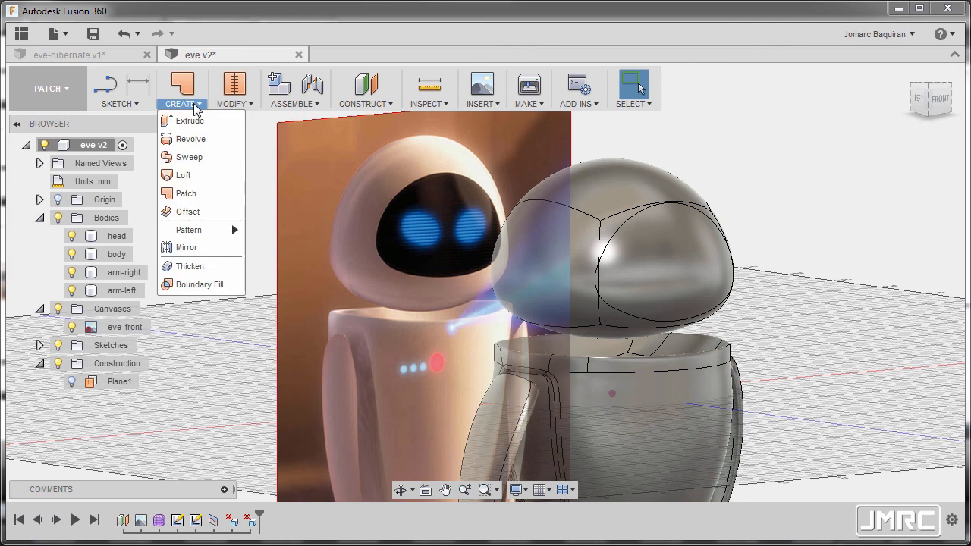
left_click(188, 212)
left_click(611, 322)
scroll(623, 288, "up", 6)
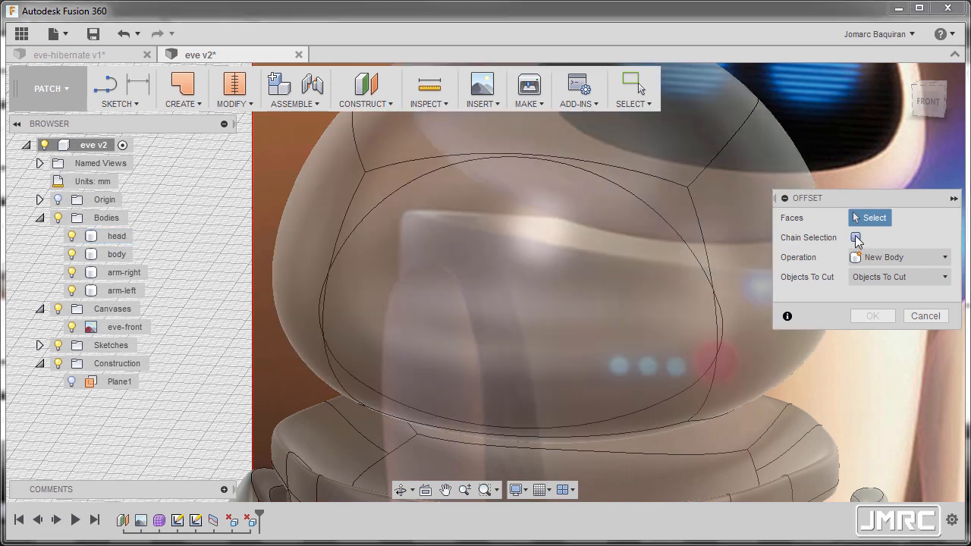
left_click(856, 238)
left_click(583, 271)
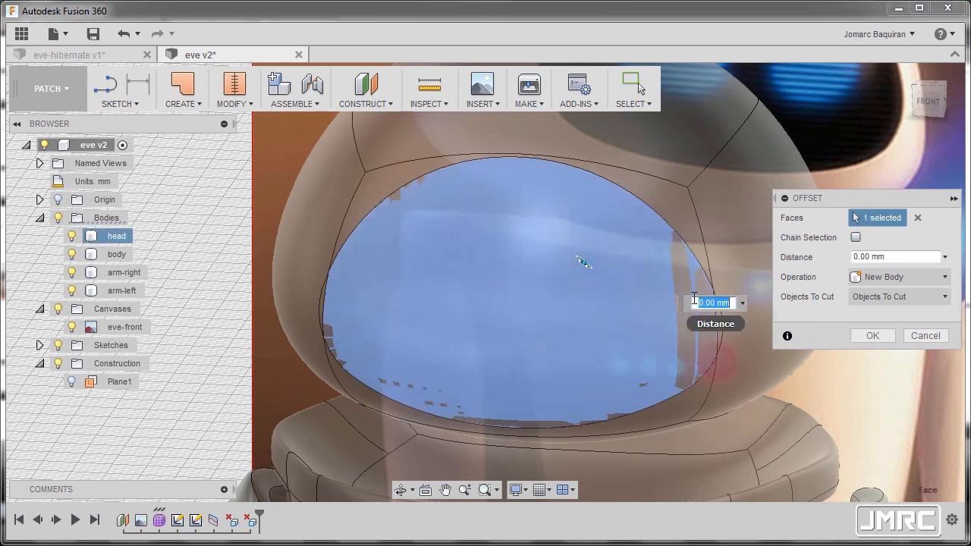
Add the narrow faces at both side ends of the face outline and create a 0.00 mm offset surface as a new body.
scroll(706, 319, "up", 8)
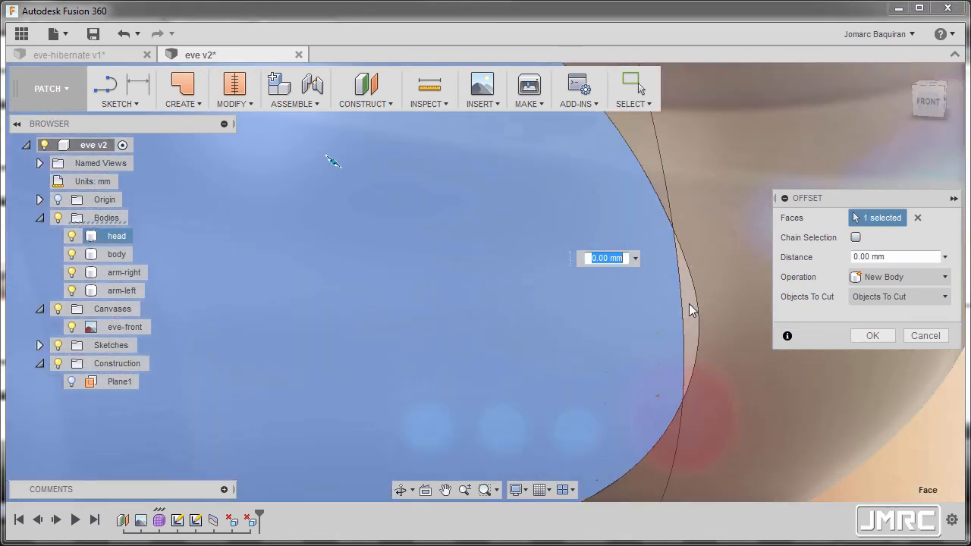
left_click(688, 304)
scroll(524, 259, "down", 5)
scroll(493, 253, "down", 4)
scroll(460, 347, "up", 7)
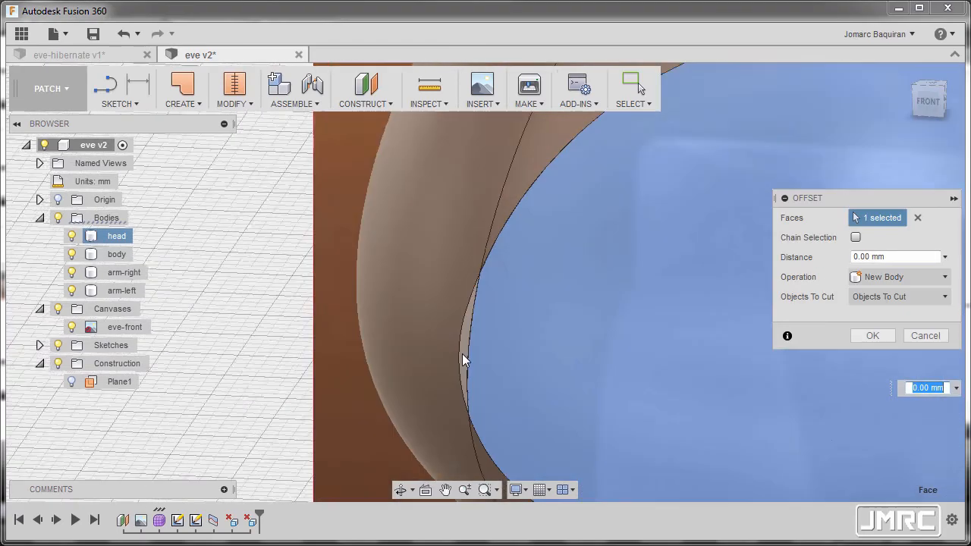
scroll(445, 266, "down", 5)
scroll(450, 259, "down", 3)
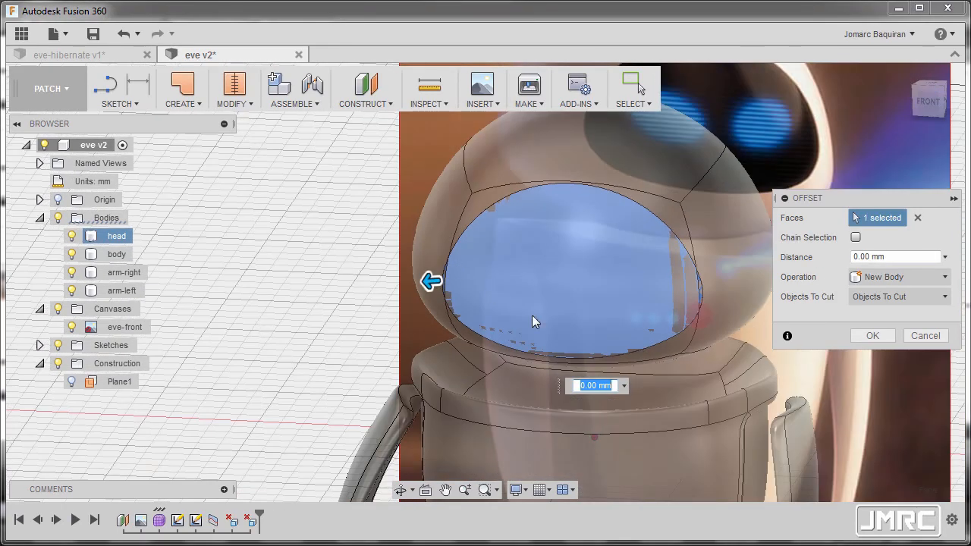
scroll(489, 286, "up", 2)
scroll(536, 300, "down", 4)
scroll(533, 283, "down", 2)
middle_click_drag(522, 267, 466, 261, "shift")
scroll(466, 262, "up", 2)
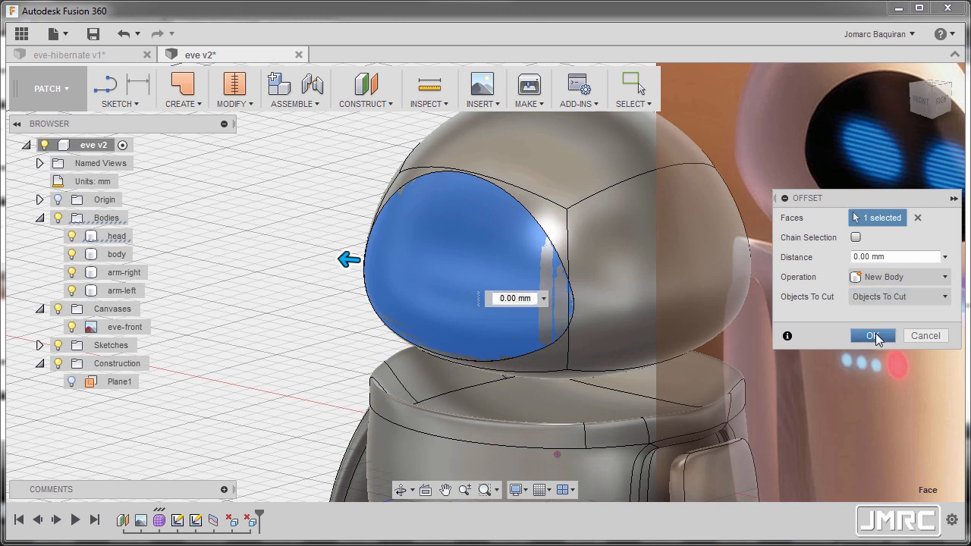
left_click(872, 335)
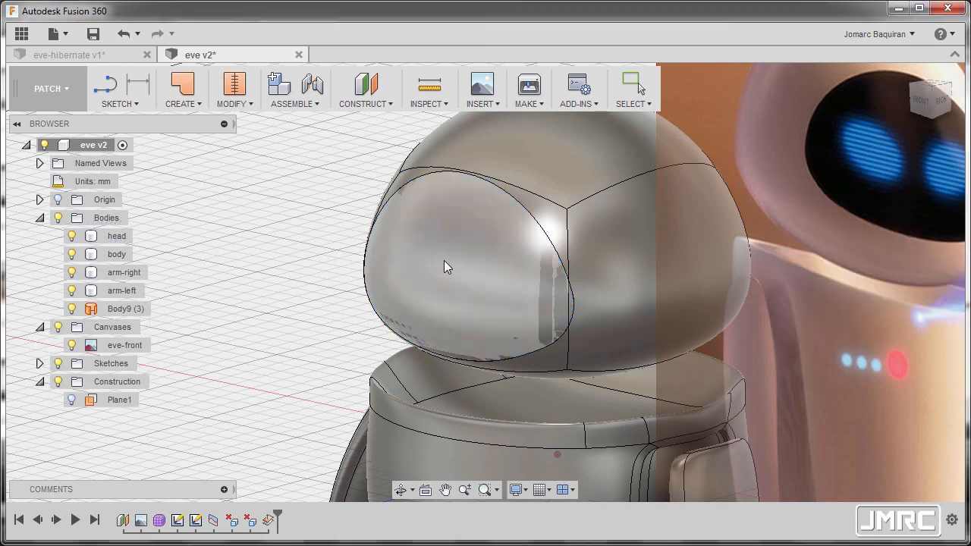
Hide the head body to expose the back of the offset face surface.
left_click(126, 311)
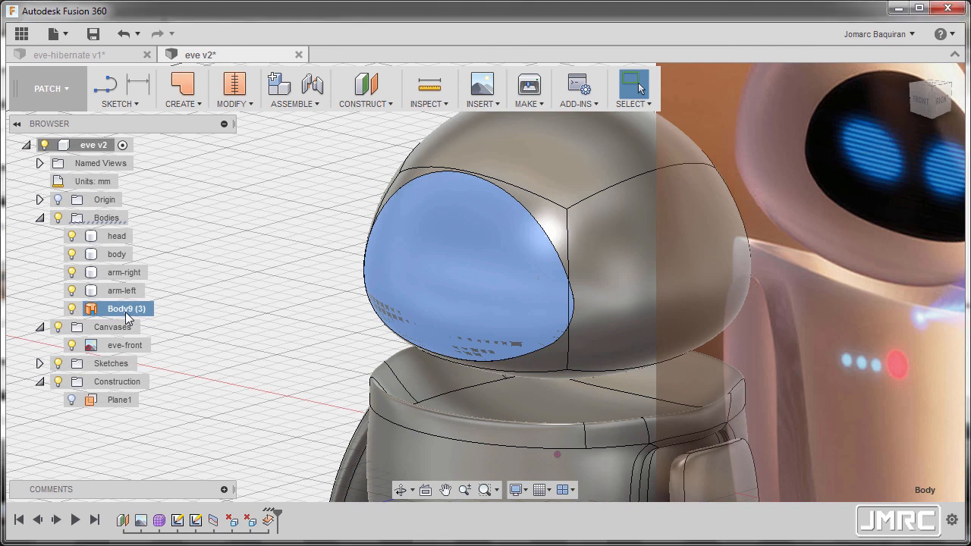
left_click(93, 236, "ctrl")
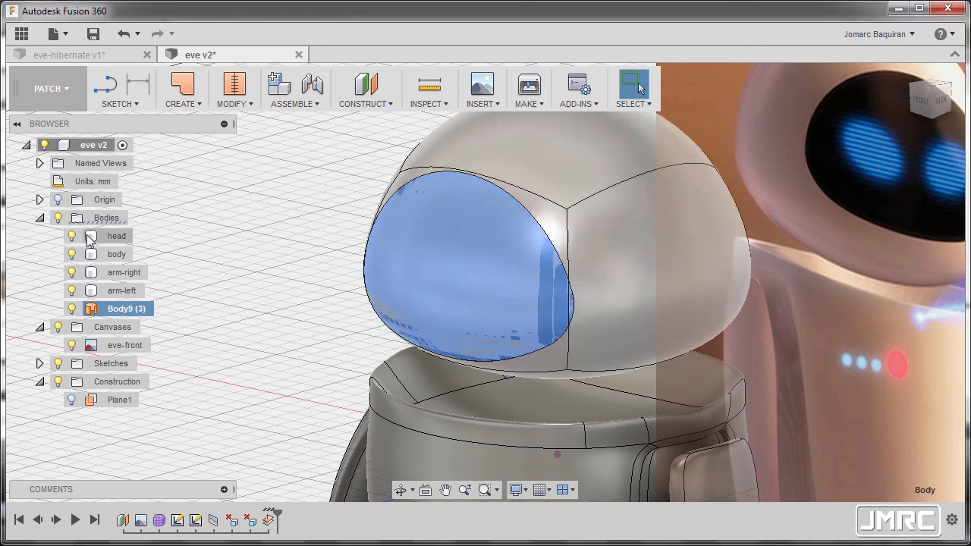
left_click(70, 236)
scroll(376, 260, "down", 2)
middle_click_drag(379, 258, 334, 258, "shift")
left_click(505, 237)
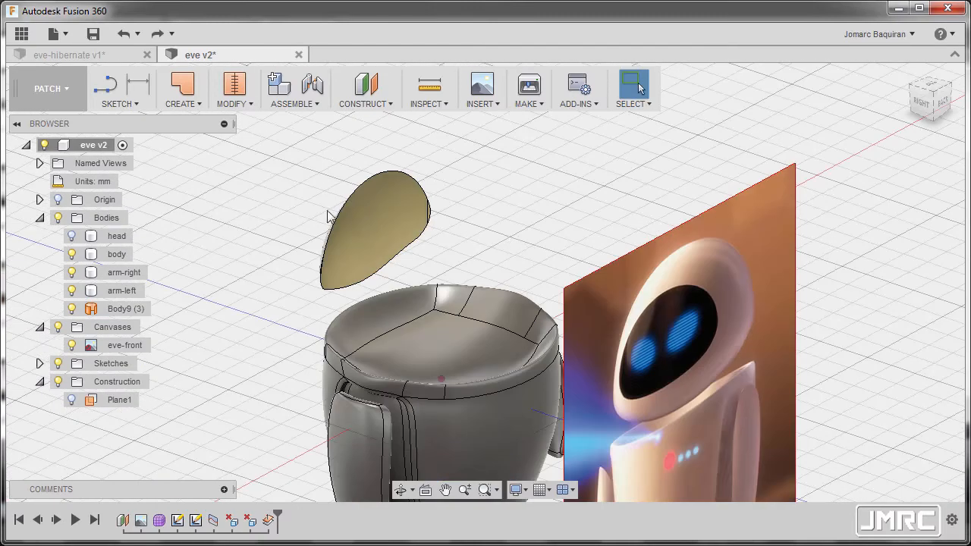
Patch the open edge loop of the face surface with chaining enabled, Connected continuity and the New Body operation.
left_click(193, 107)
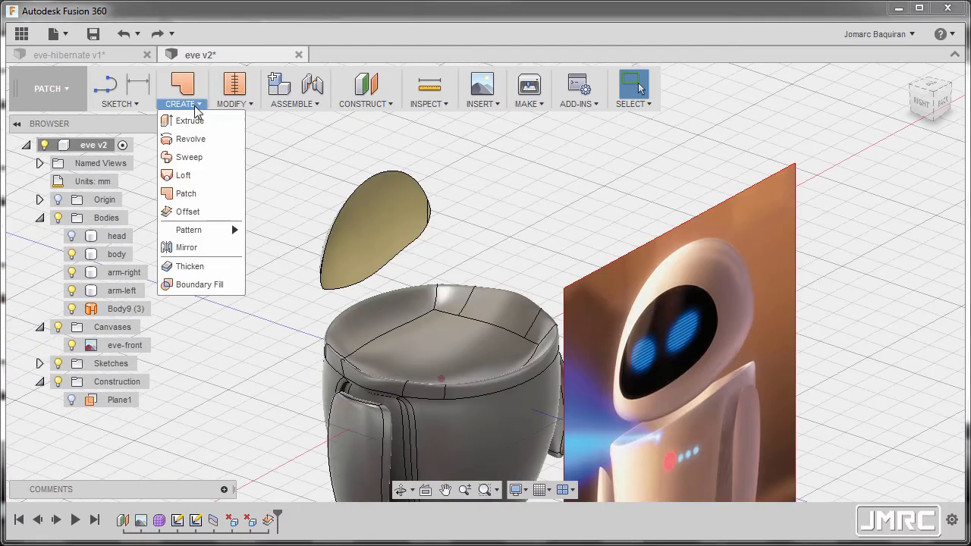
left_click(199, 194)
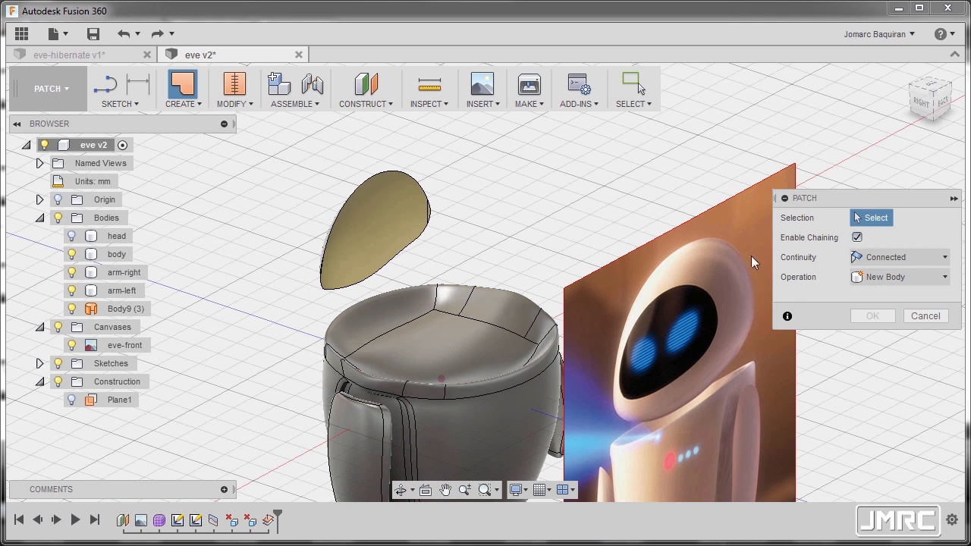
left_click(384, 179)
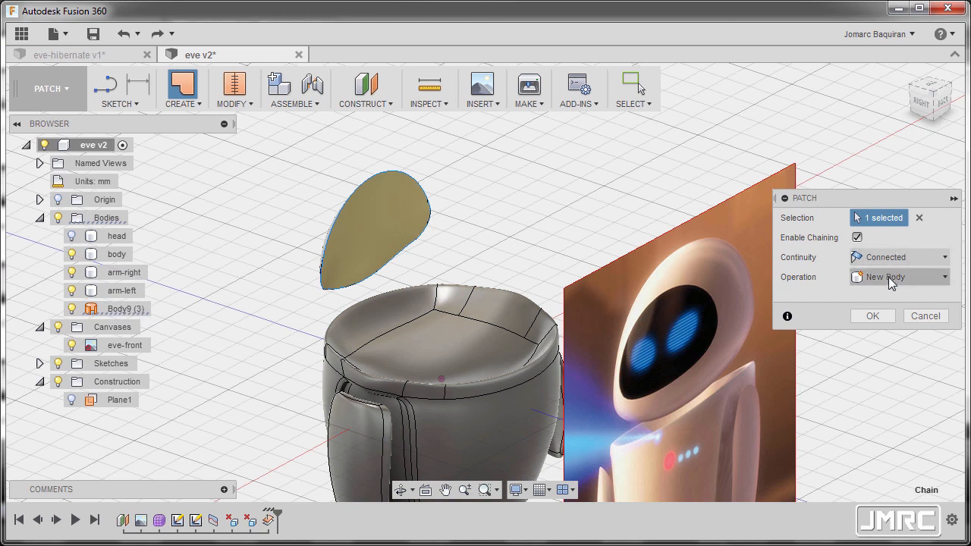
left_click(878, 316)
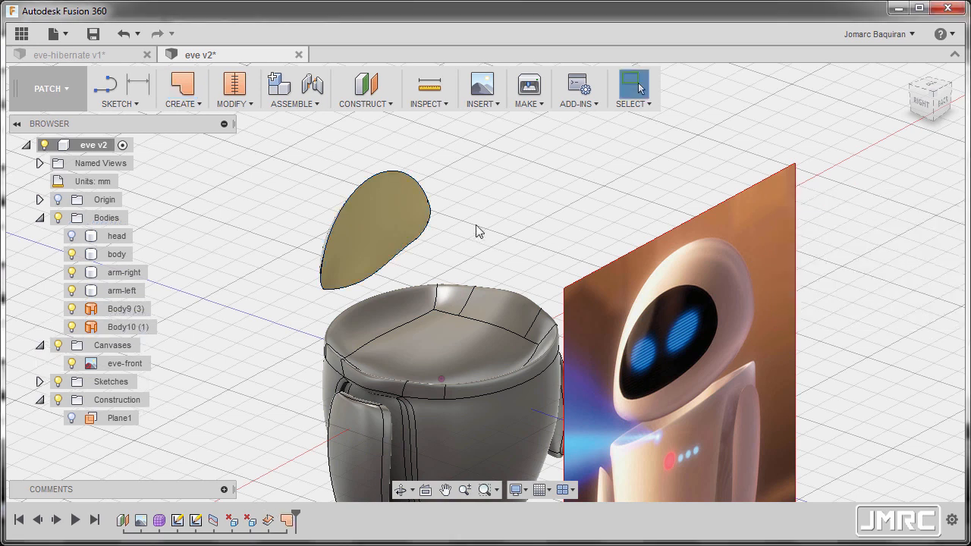
Stitch the face surface and its patch into one new body with a 1.00 mm tolerance.
mouse_move(462, 221)
middle_mouse_down("shift")
mouse_move(514, 210)
mouse_move(464, 209)
middle_mouse_up("shift")
left_click(237, 104)
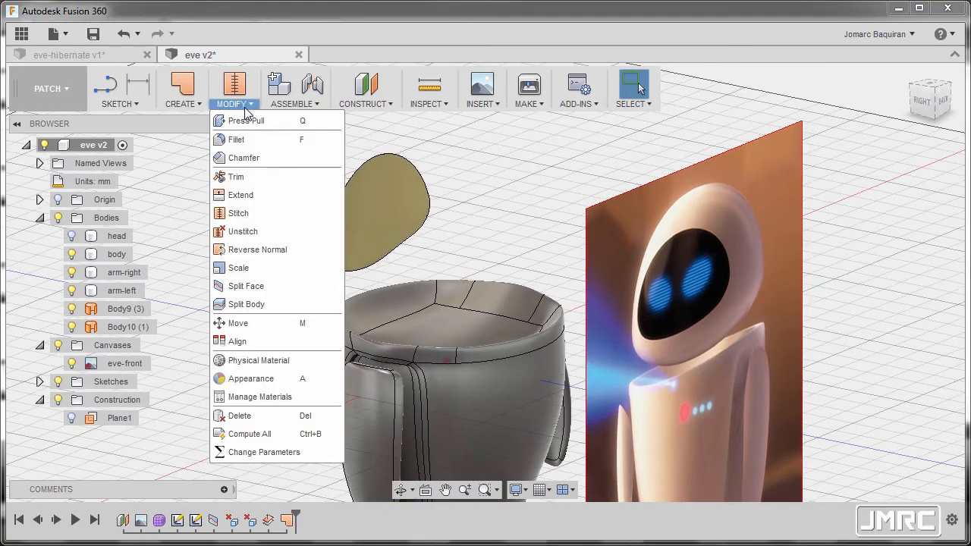
left_click(259, 211)
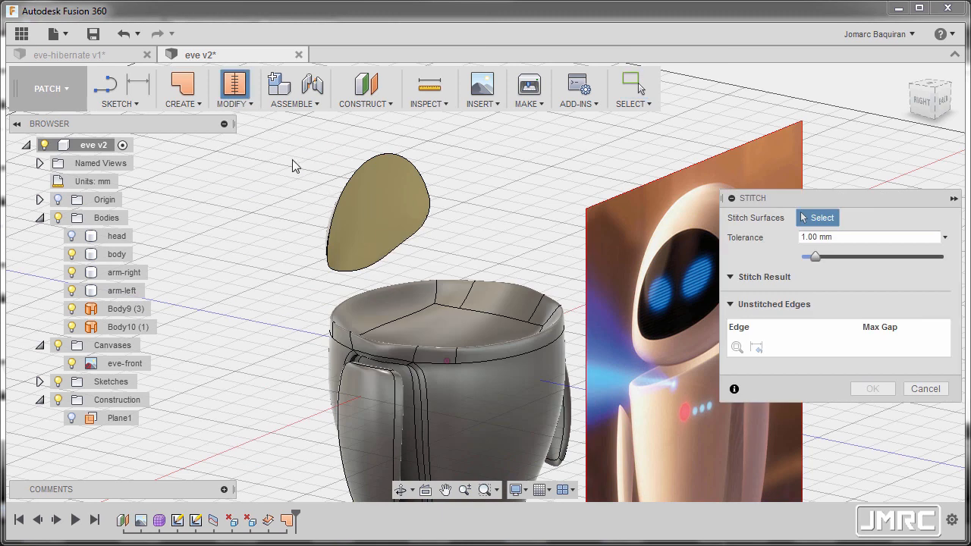
left_click_drag(287, 133, 447, 281)
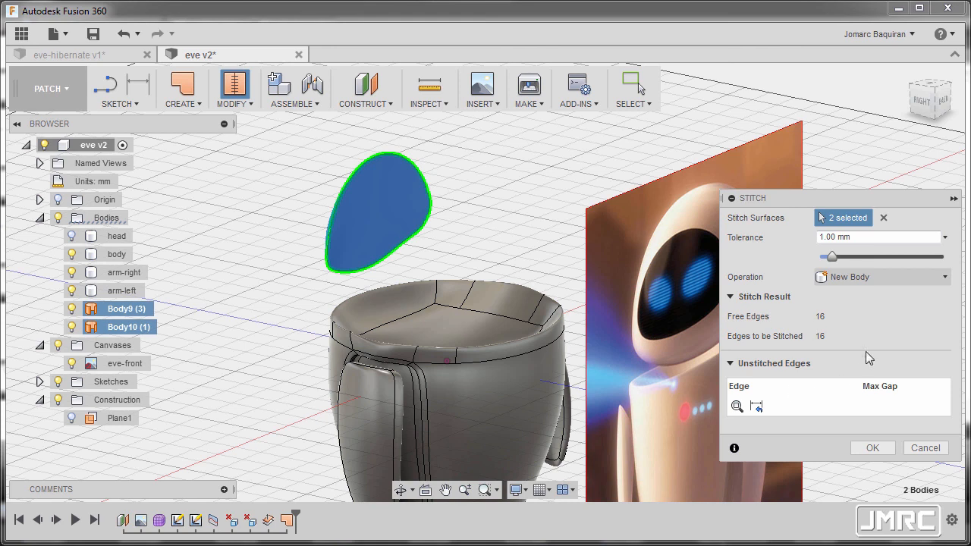
left_click(873, 447)
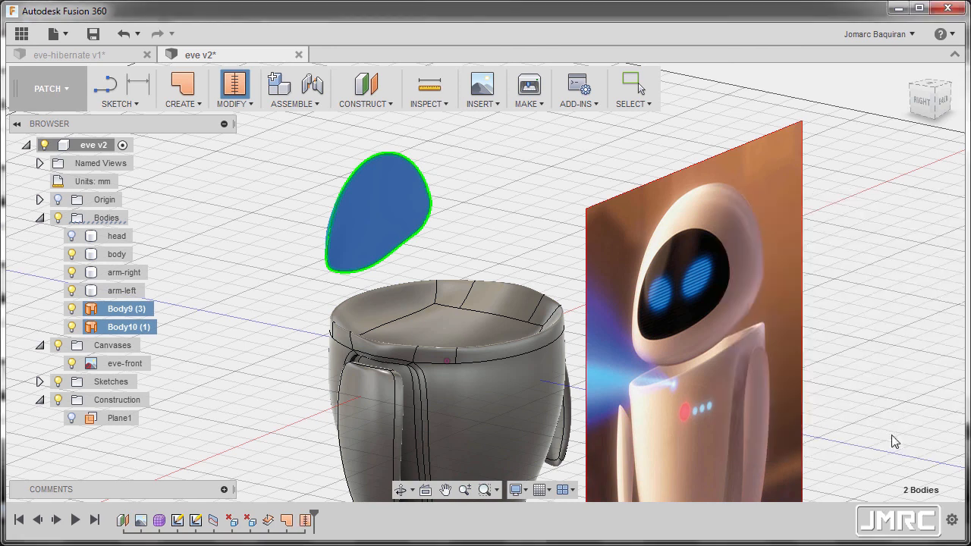
Rename the stitched face body as visor.
middle_click_drag(334, 245, 453, 258, "shift")
scroll(496, 238, "up", 4)
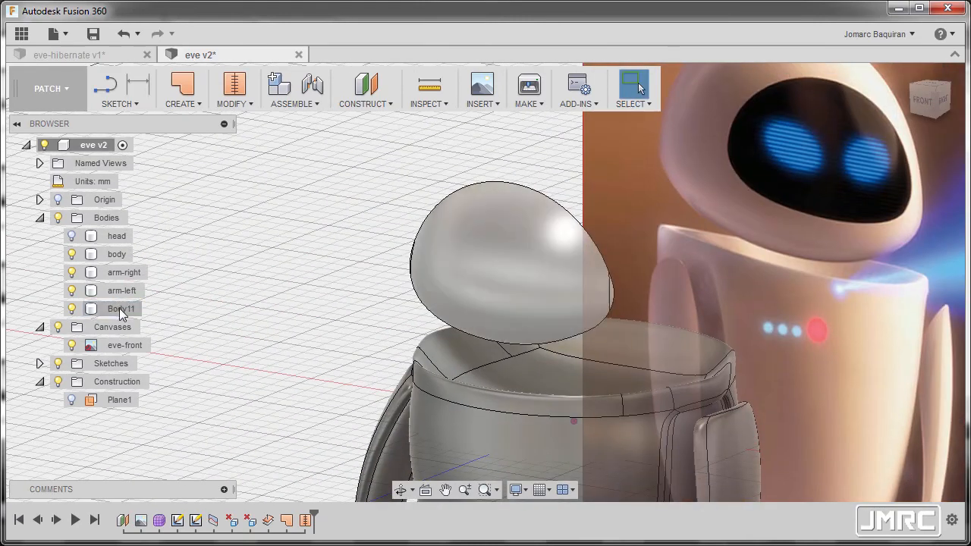
double_click(121, 310)
type("visor")
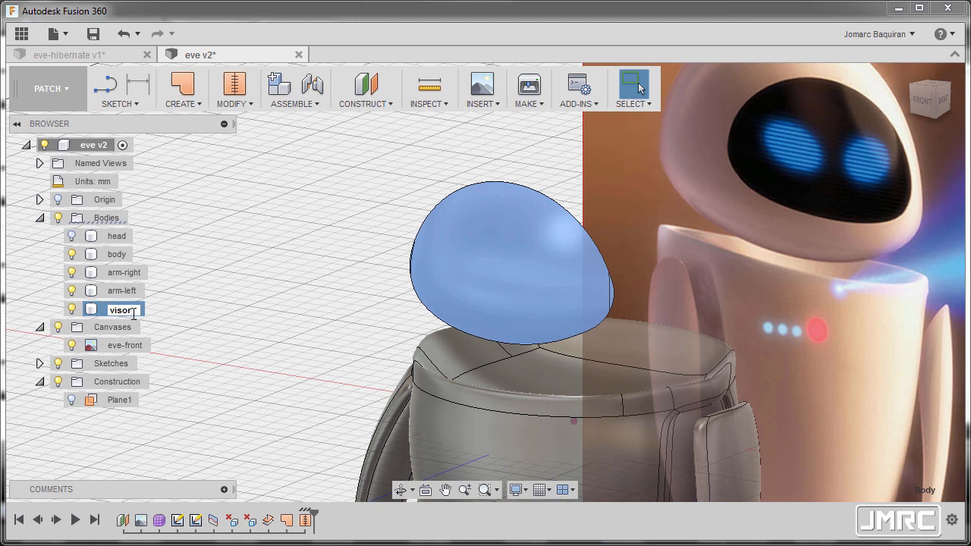
key("Return")
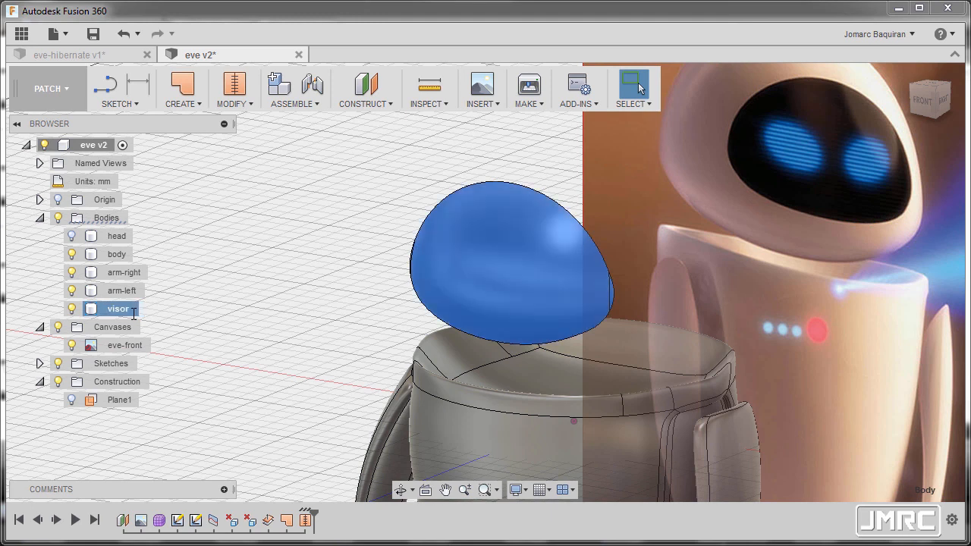
left_click(218, 242)
Show the head body again around the visor.
left_click(72, 237)
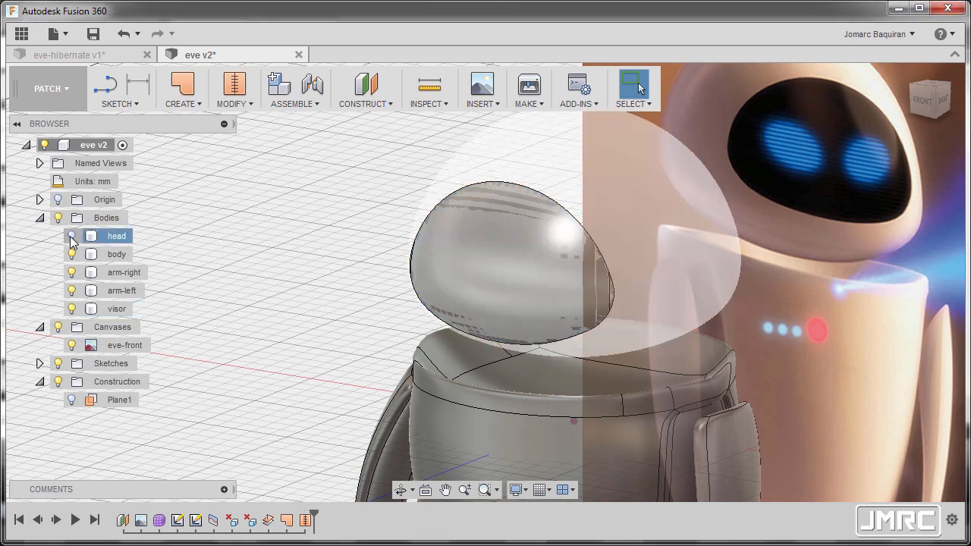
left_click(71, 236)
scroll(409, 233, "down", 2)
mouse_move(409, 232)
middle_mouse_down("shift")
mouse_move(356, 225)
mouse_move(334, 204)
mouse_move(404, 237)
middle_mouse_up("shift")
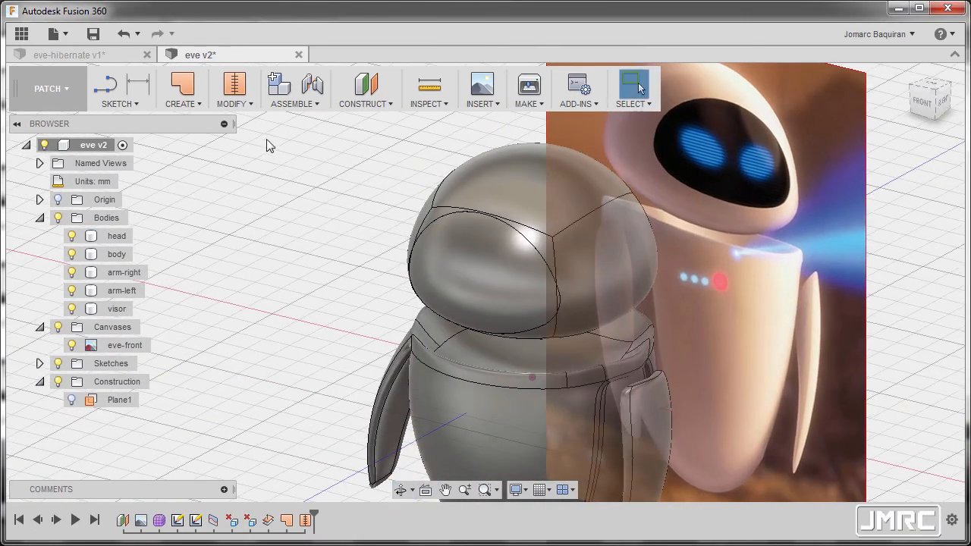
Switch to the Model workspace and use Combine with the Cut operation to subtract the visor body from the head body.
left_click(56, 111)
left_click(38, 125)
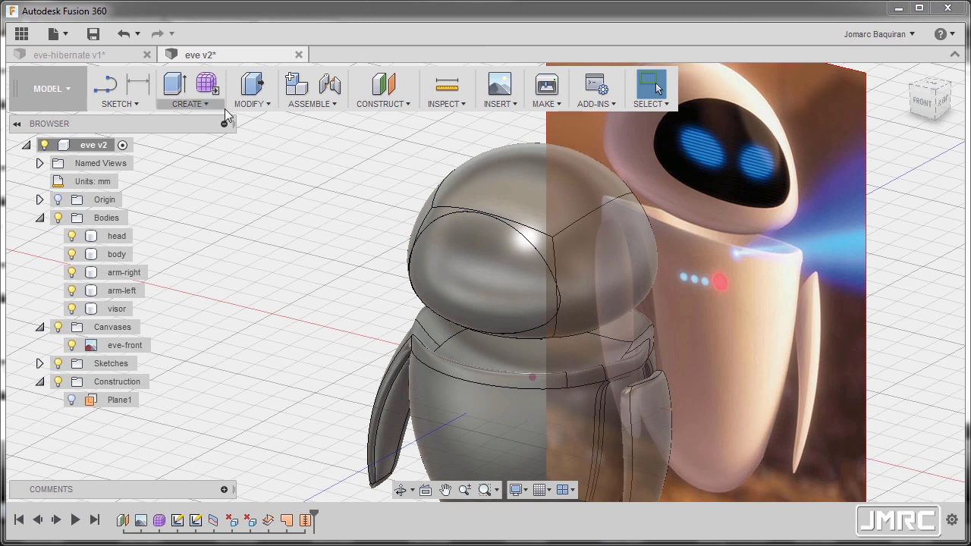
left_click(265, 106)
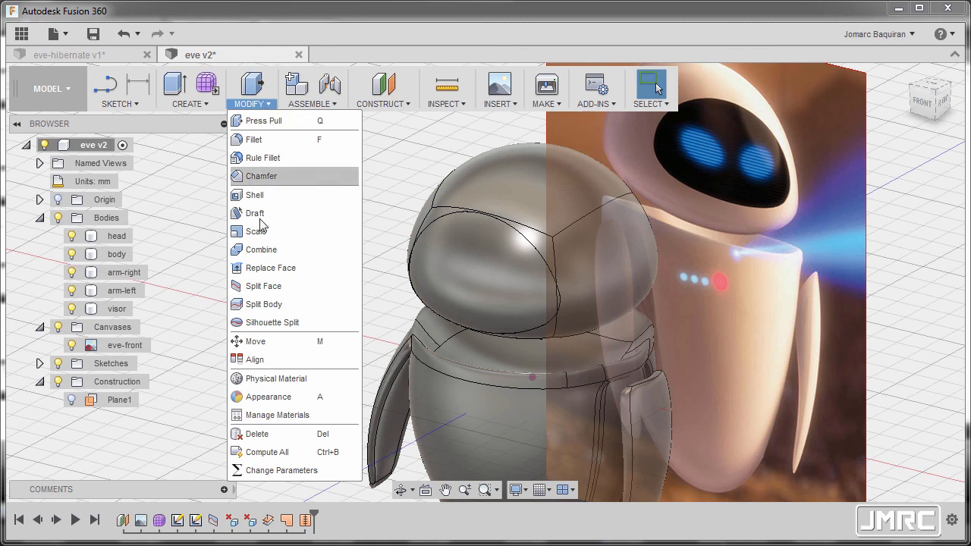
left_click(258, 250)
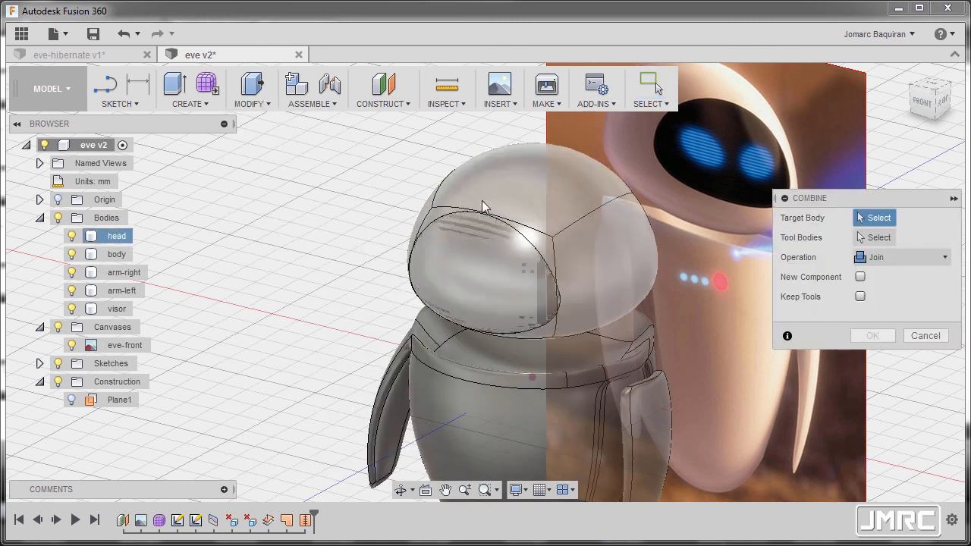
scroll(482, 200, "up", 3)
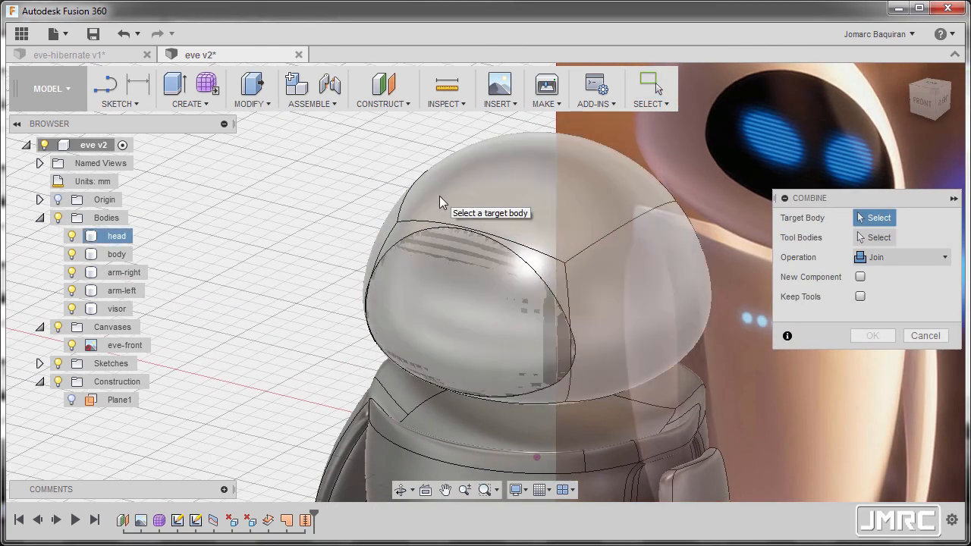
left_click(117, 237)
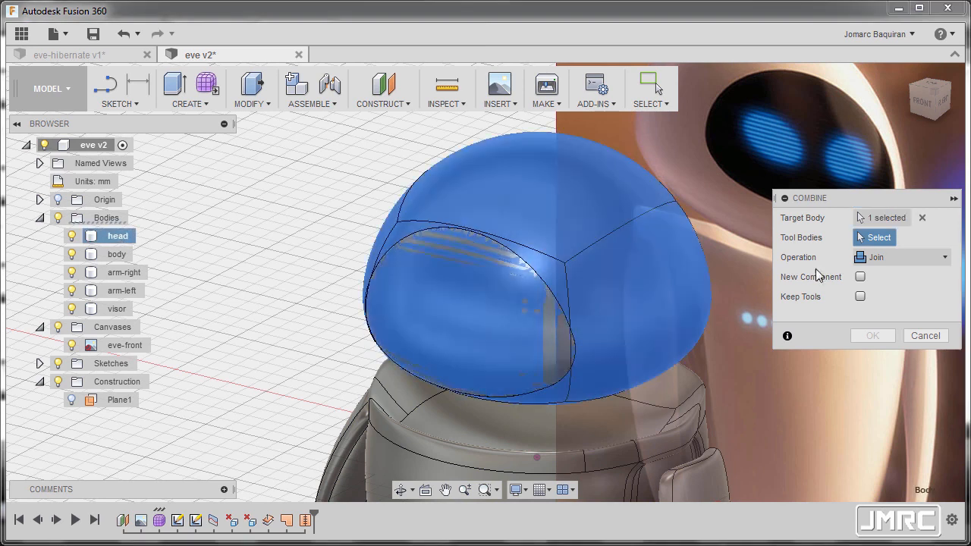
left_click(433, 300)
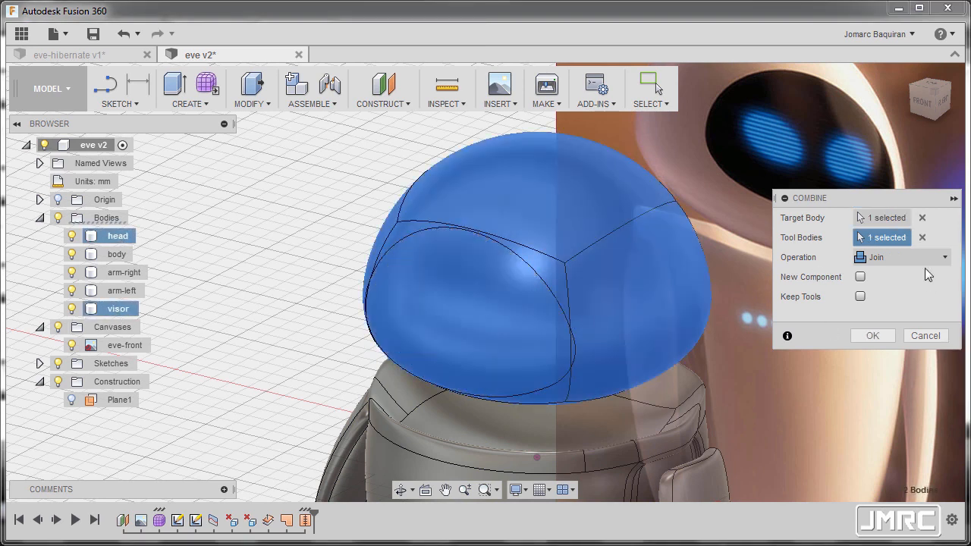
left_click(907, 257)
left_click(894, 296)
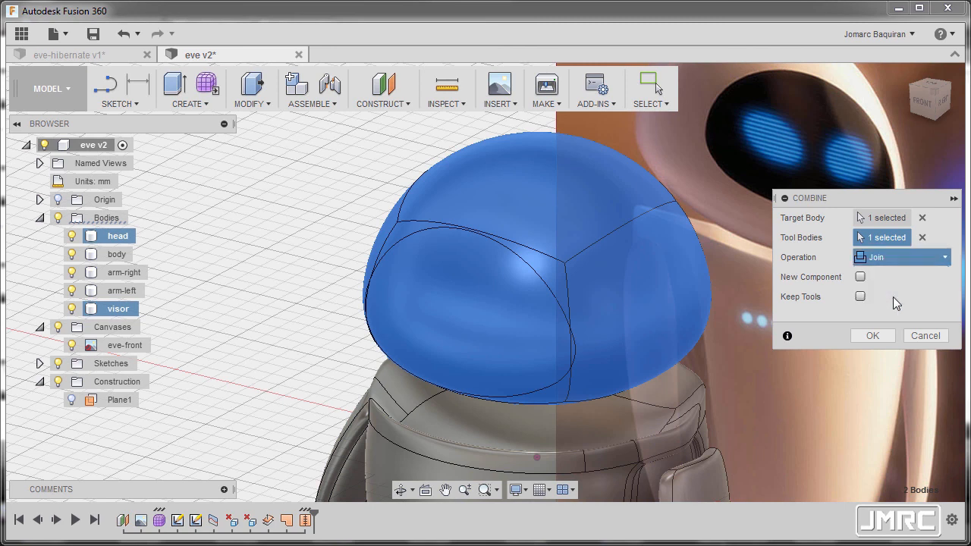
left_click(872, 336)
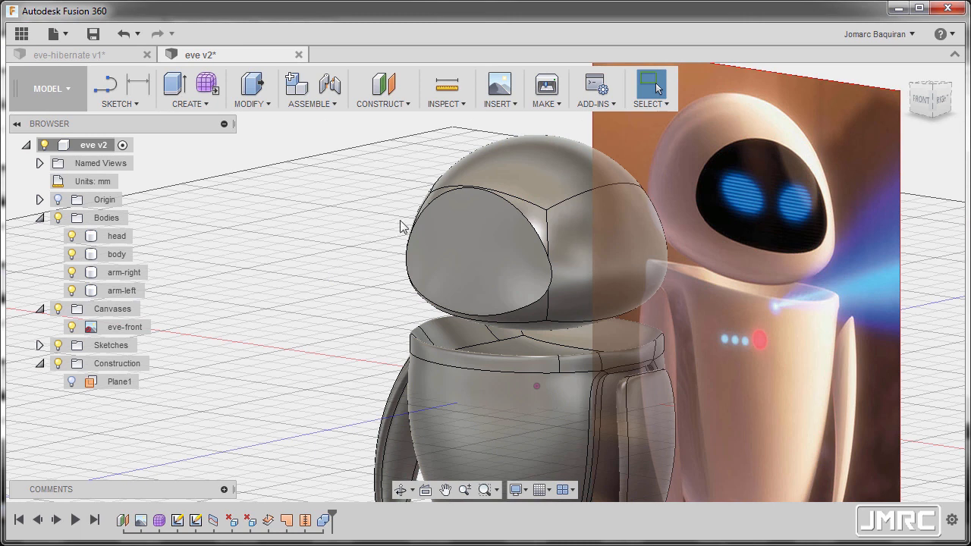
Edit the head's Combine cut feature and enable Keep Tools to retain the visor body.
left_click(464, 239)
right_click(324, 520)
left_click(371, 544)
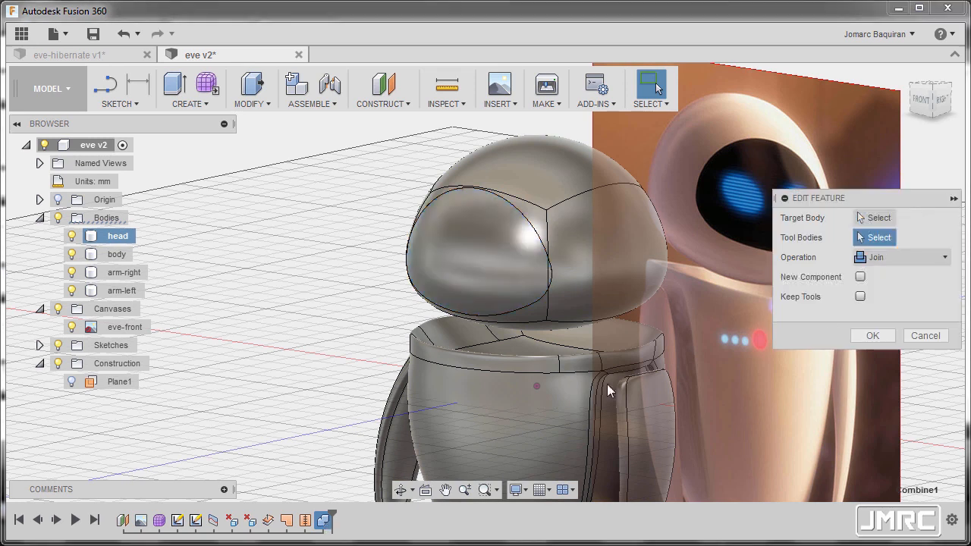
left_click(861, 296)
left_click(878, 341)
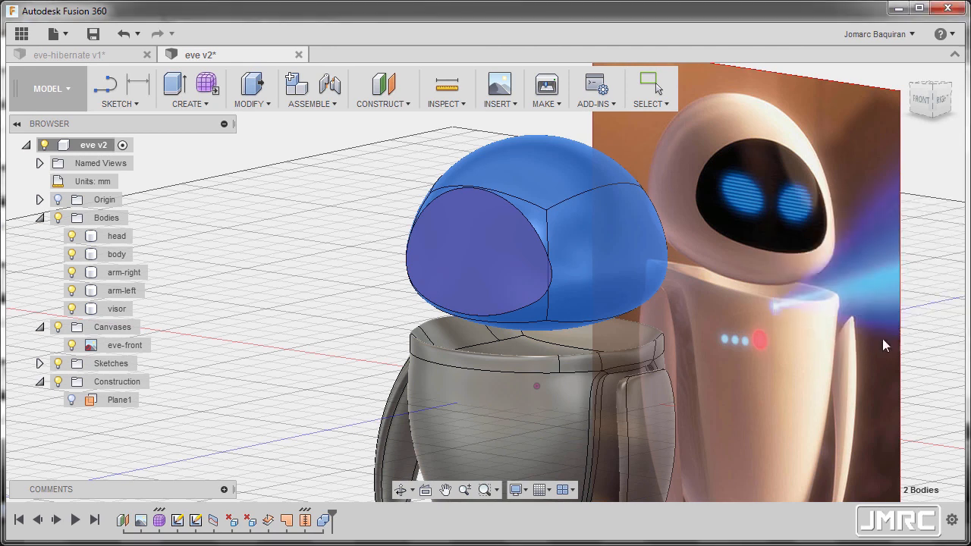
middle_click_drag(453, 238, 406, 258, "shift")
key("Escape")
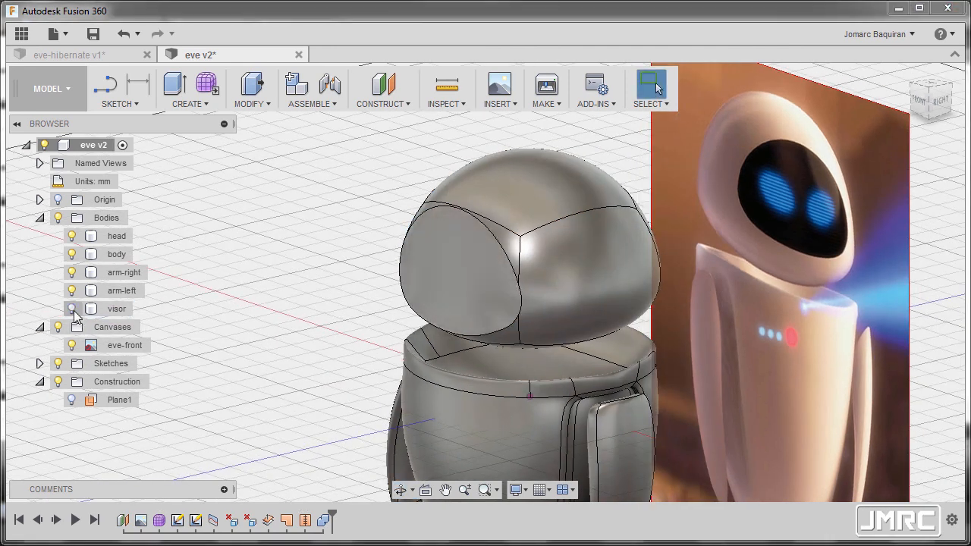